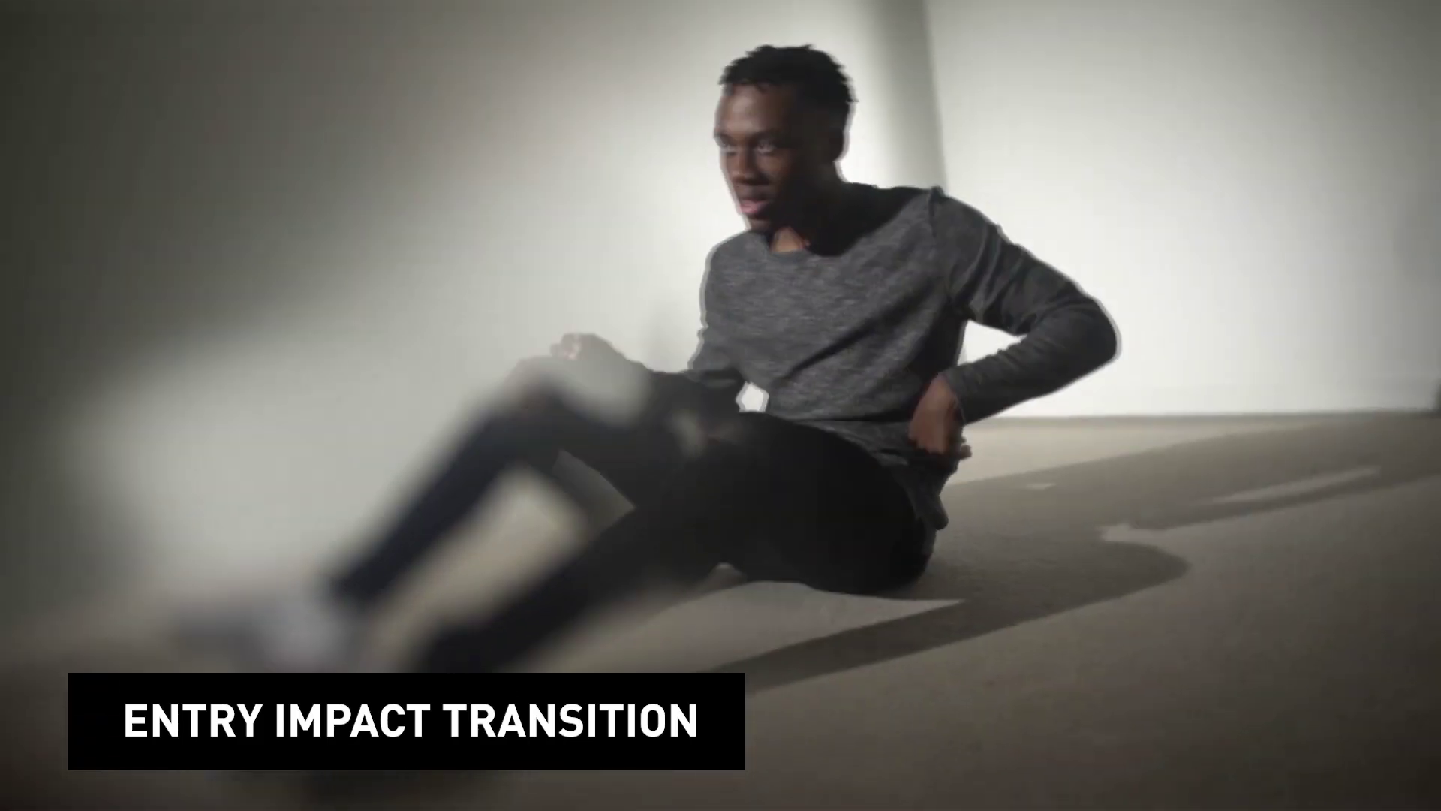
- Replace the timeline clip with linked After Effects comp Test Linked Comp 01 and save the AE project
right_click(669, 645)
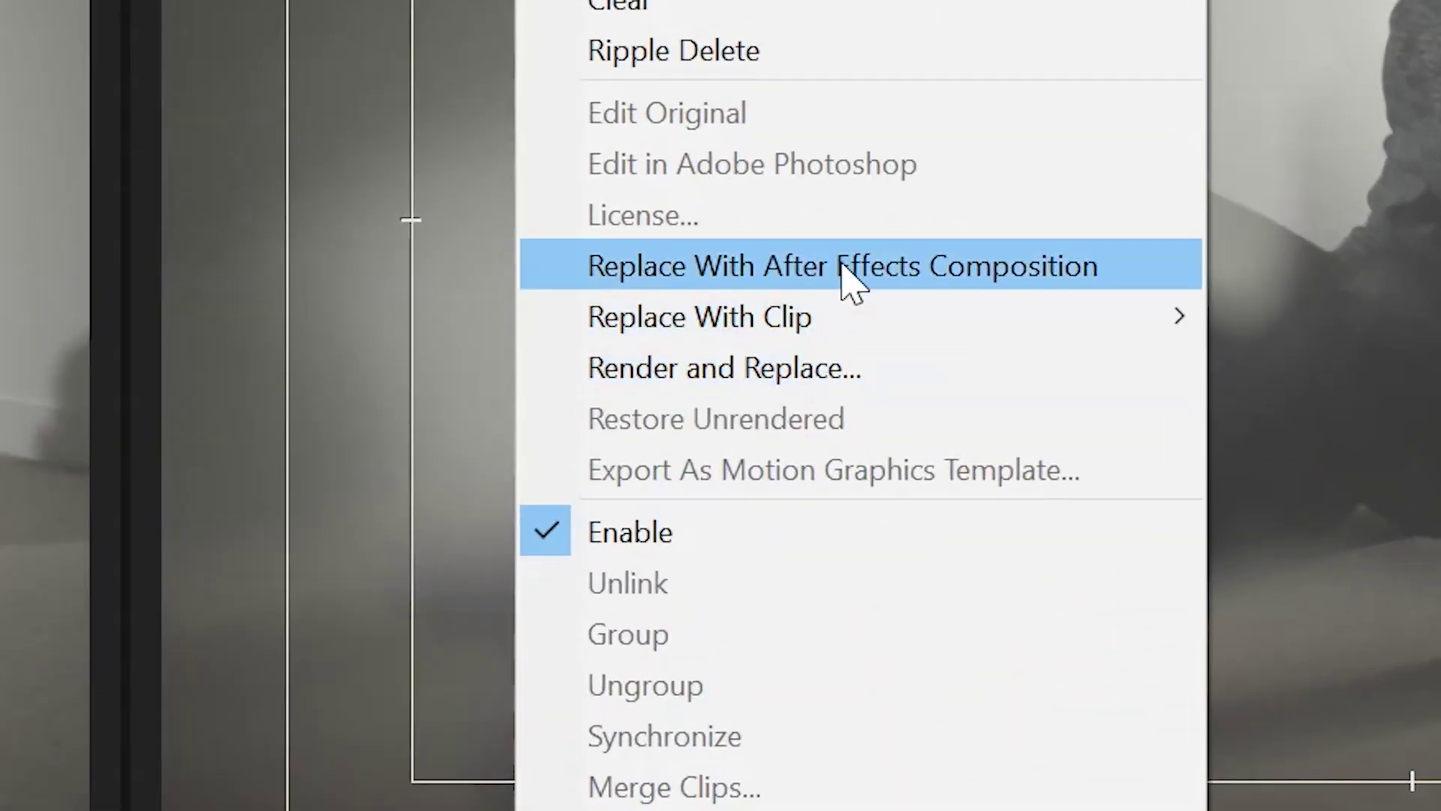
left_click(848, 271)
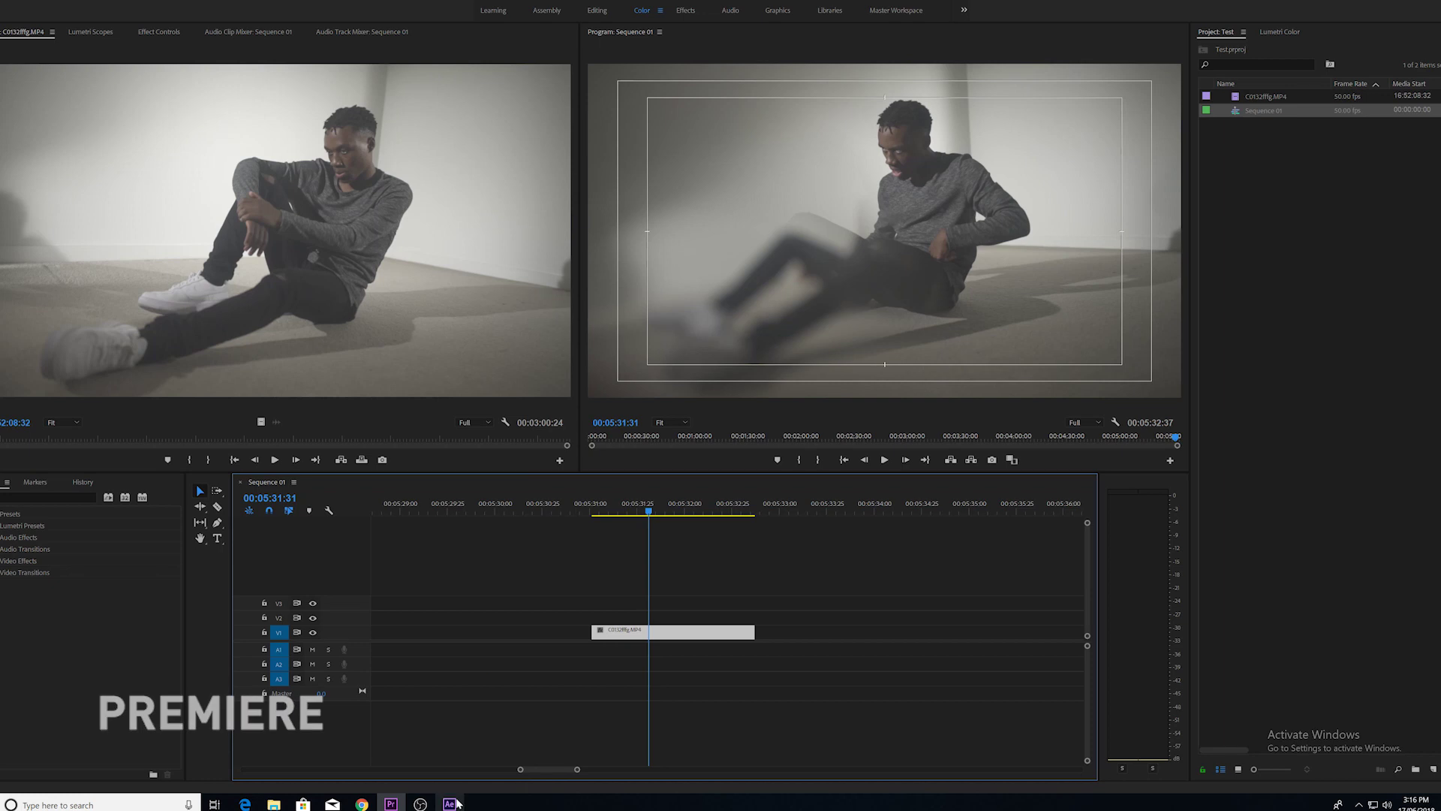
left_click(449, 803)
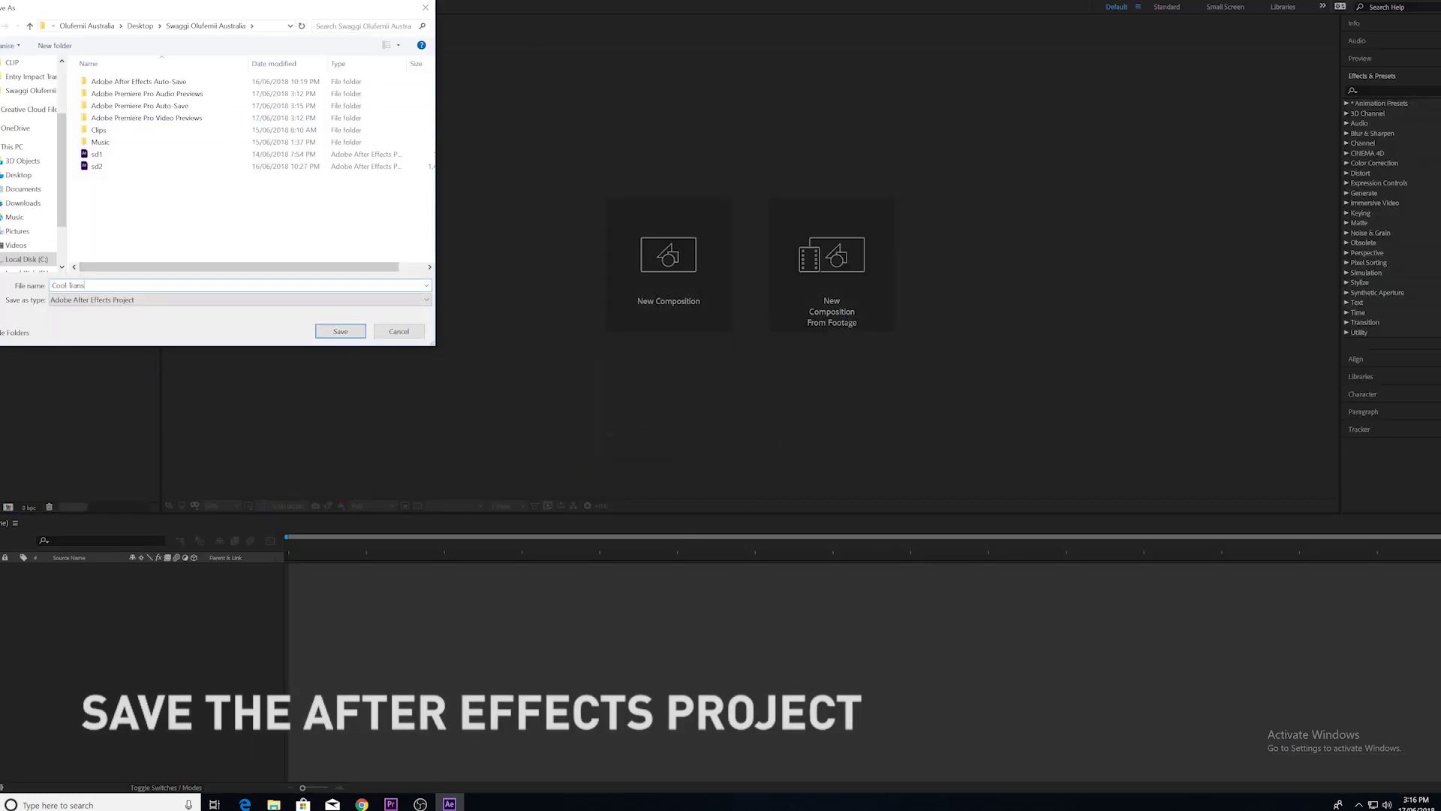
key("Return")
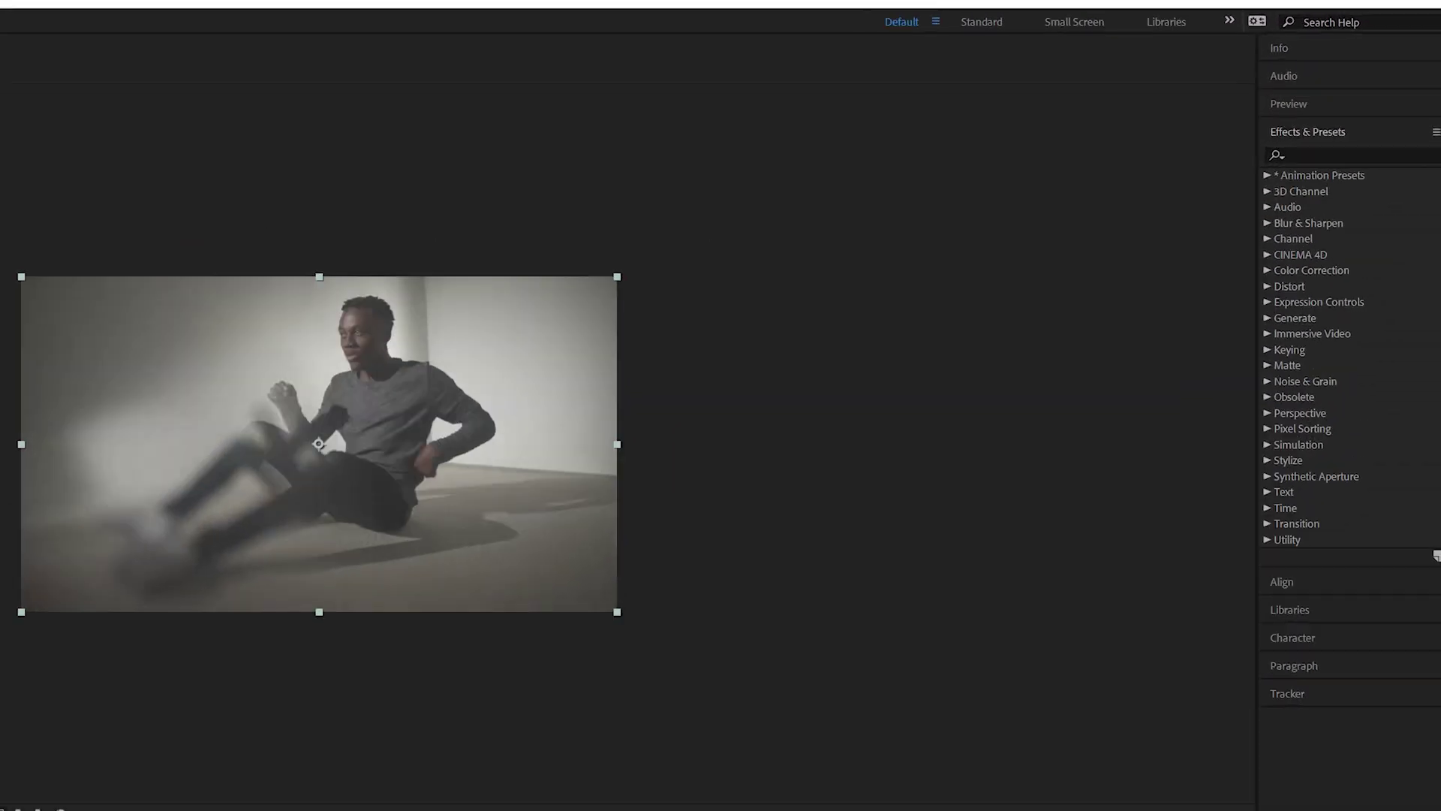
- Search 'motio' in Effects & Presets and apply Motion Tile to the clip layer
left_click(1378, 90)
type("motio")
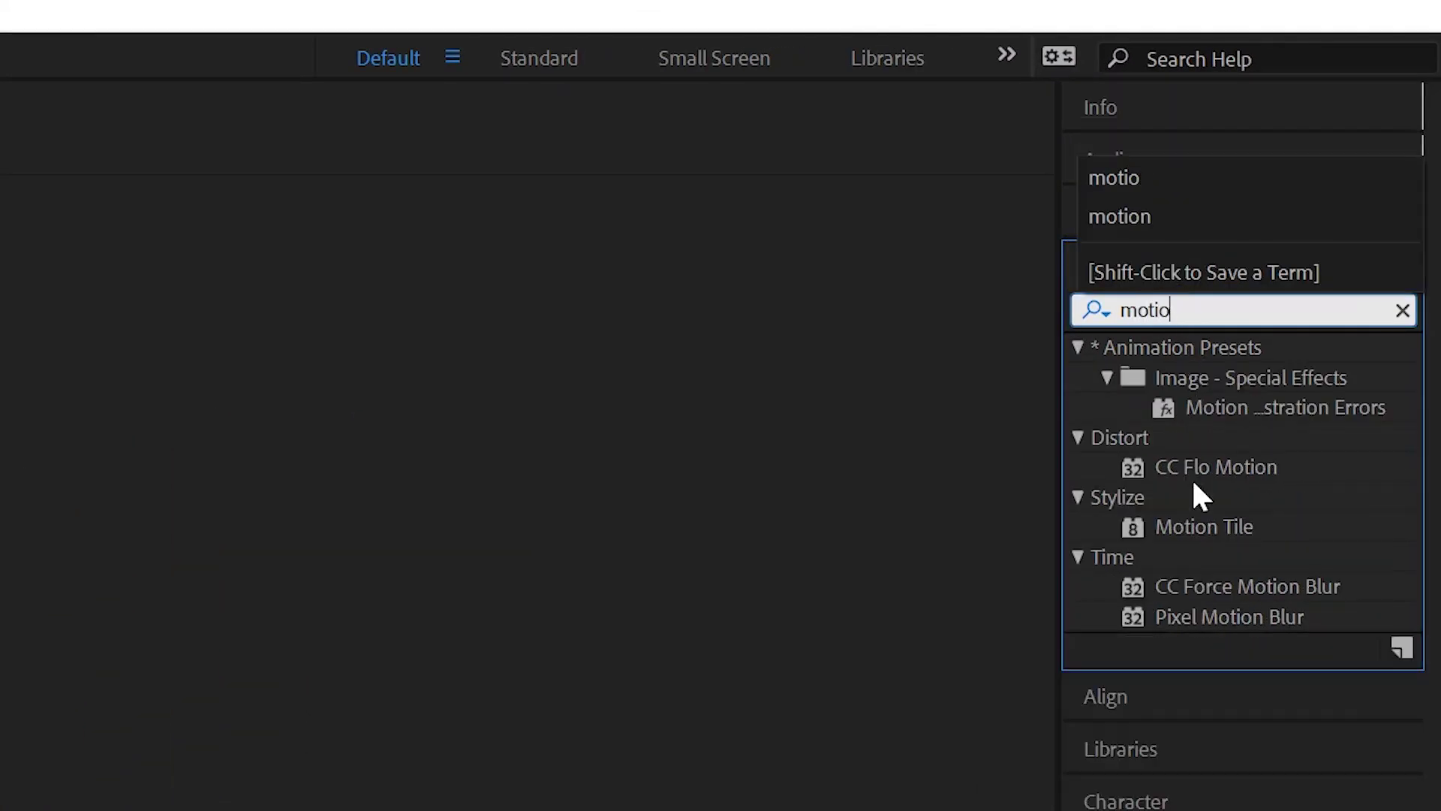
left_click_drag(1204, 526, 1212, 529)
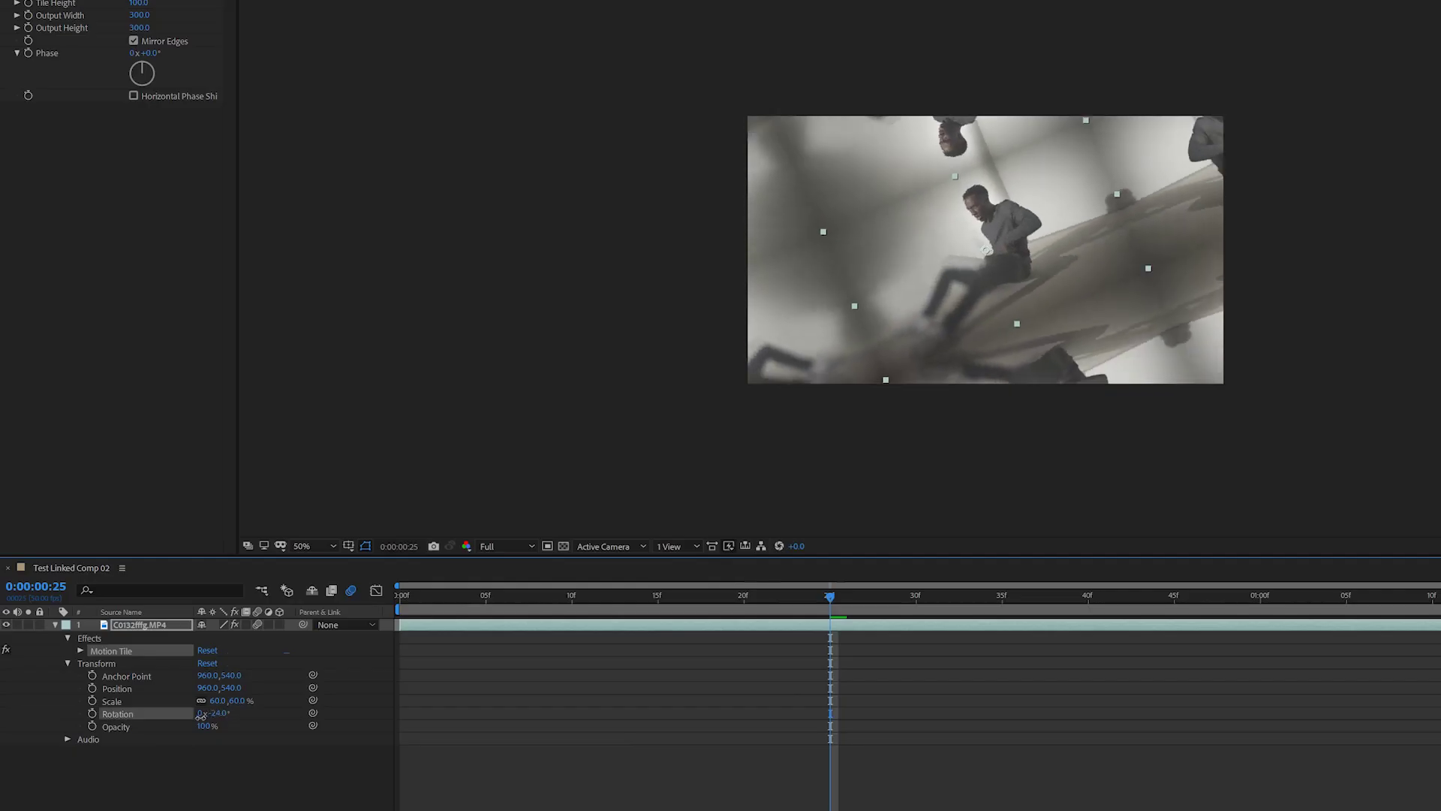
- Rotate the tiled clip back toward upright and enable Motion Tile's Mirror Edges
left_click_drag(201, 716, 219, 715)
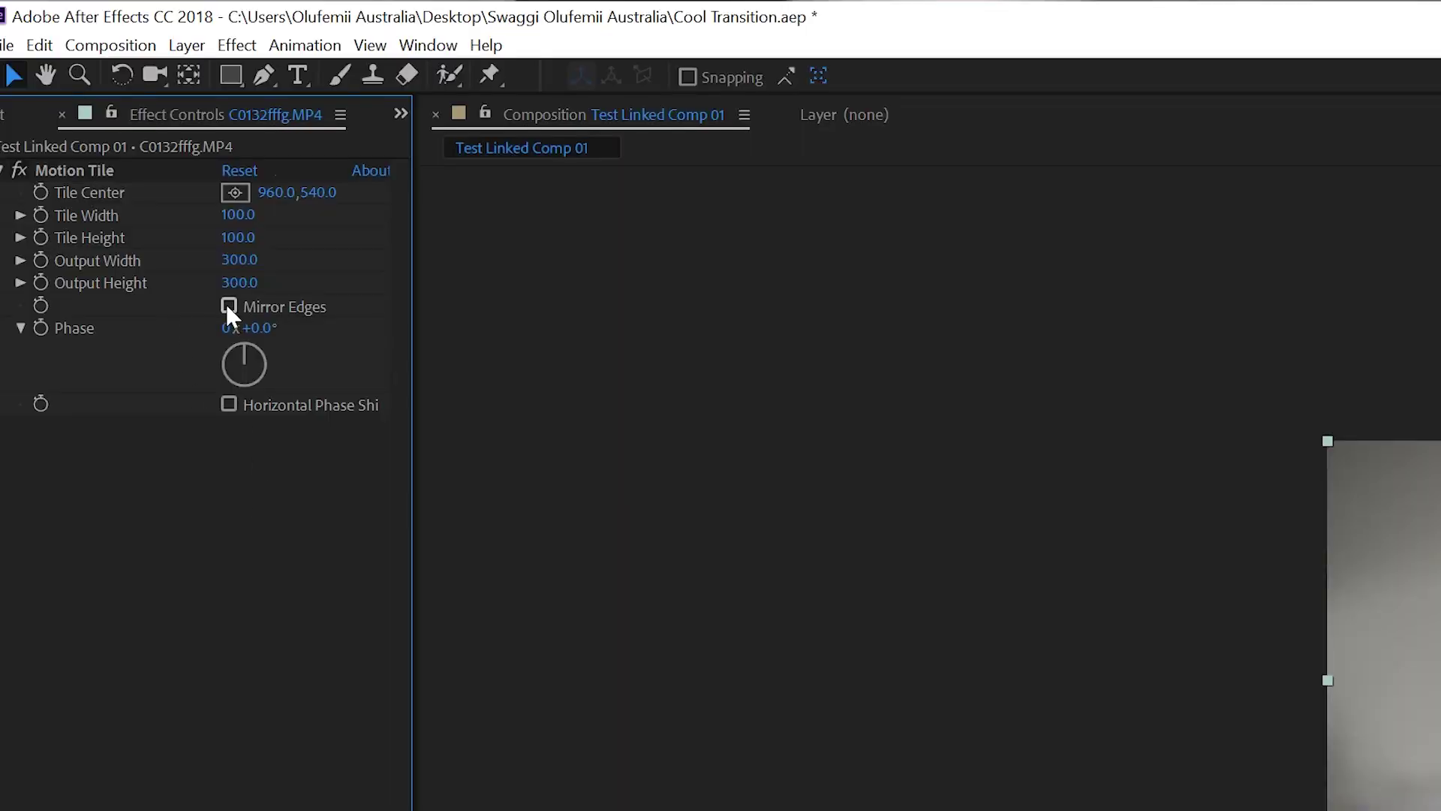
left_click(228, 307)
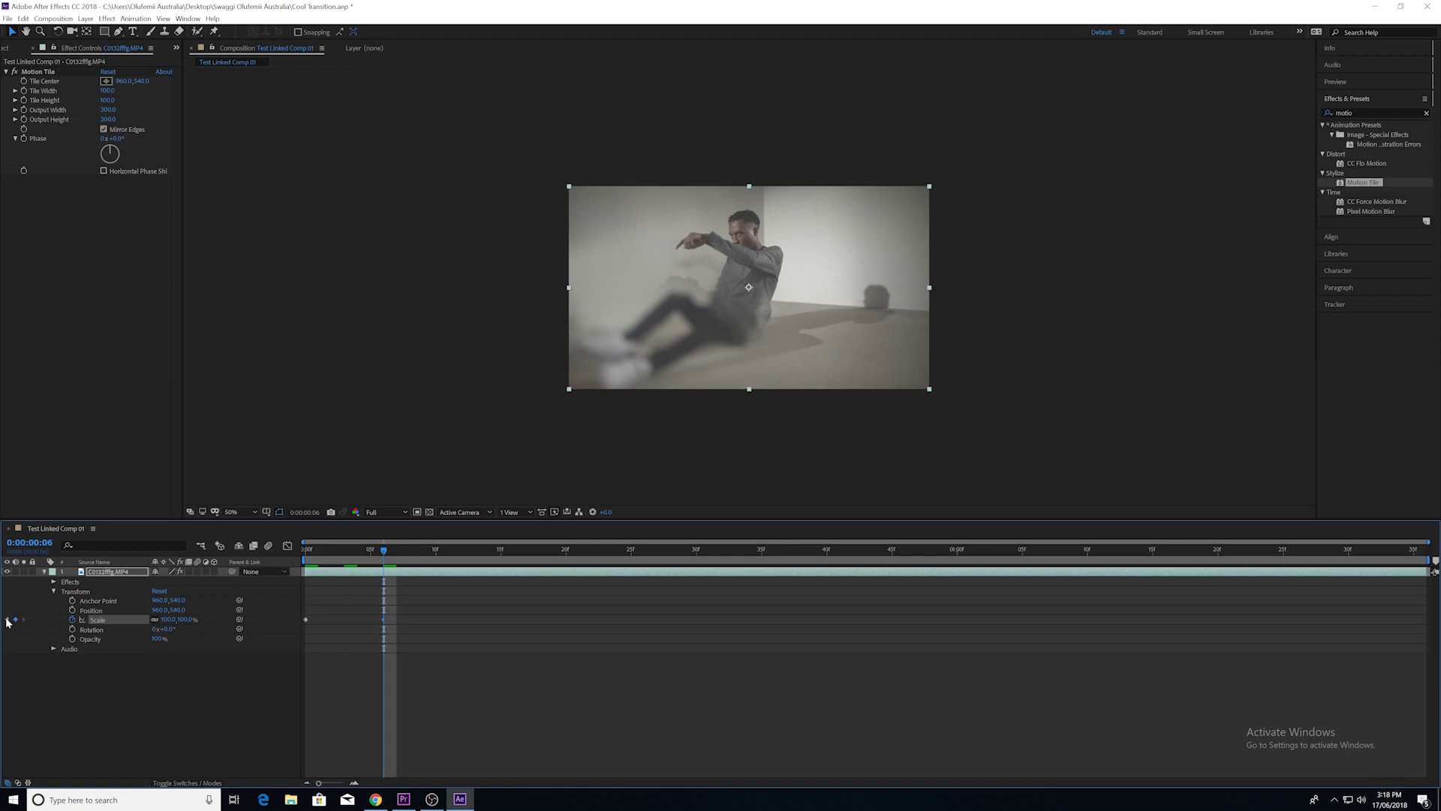
- From the first frame, scale the clip to 192% and preview the zoom
left_click(7, 620)
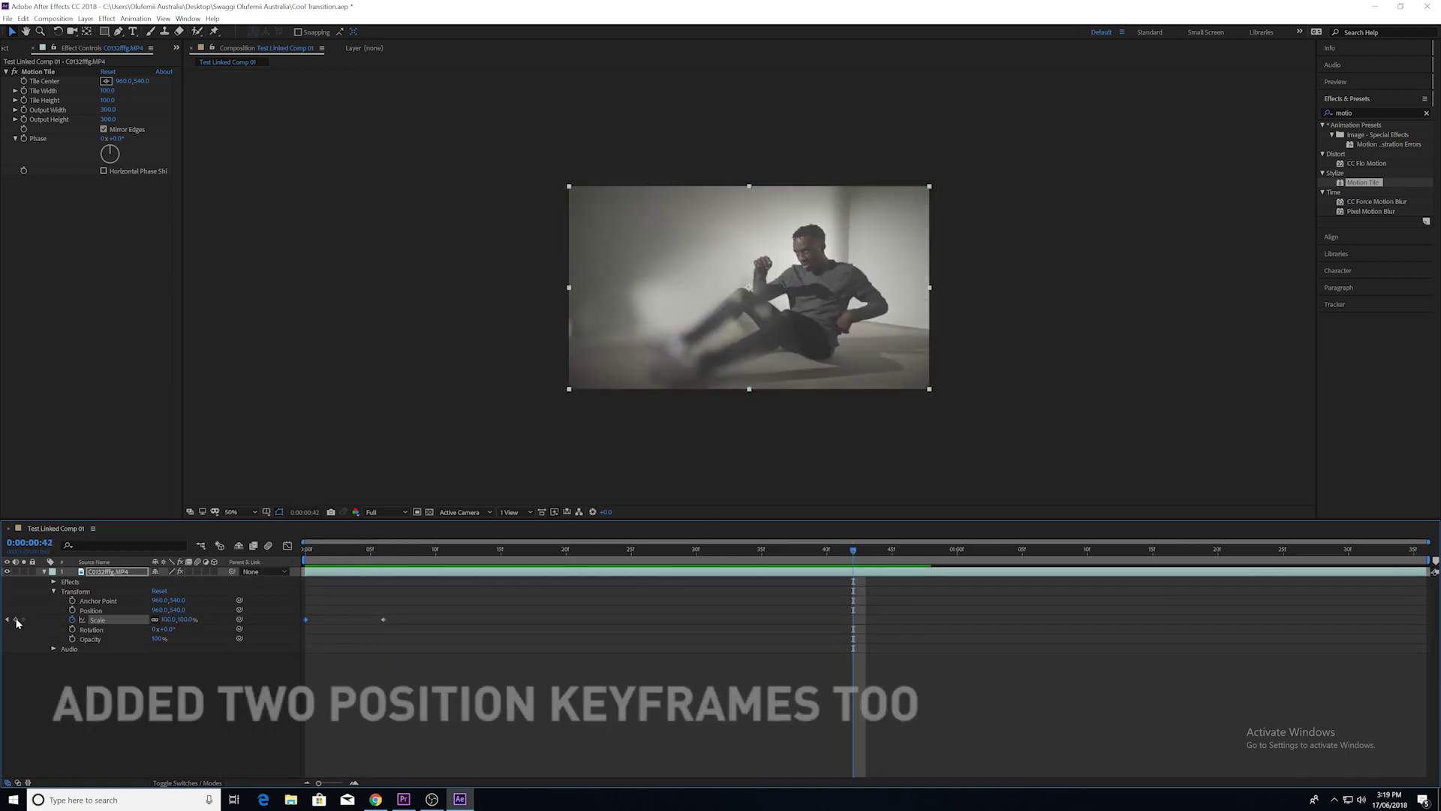
left_click_drag(171, 620, 62, 614)
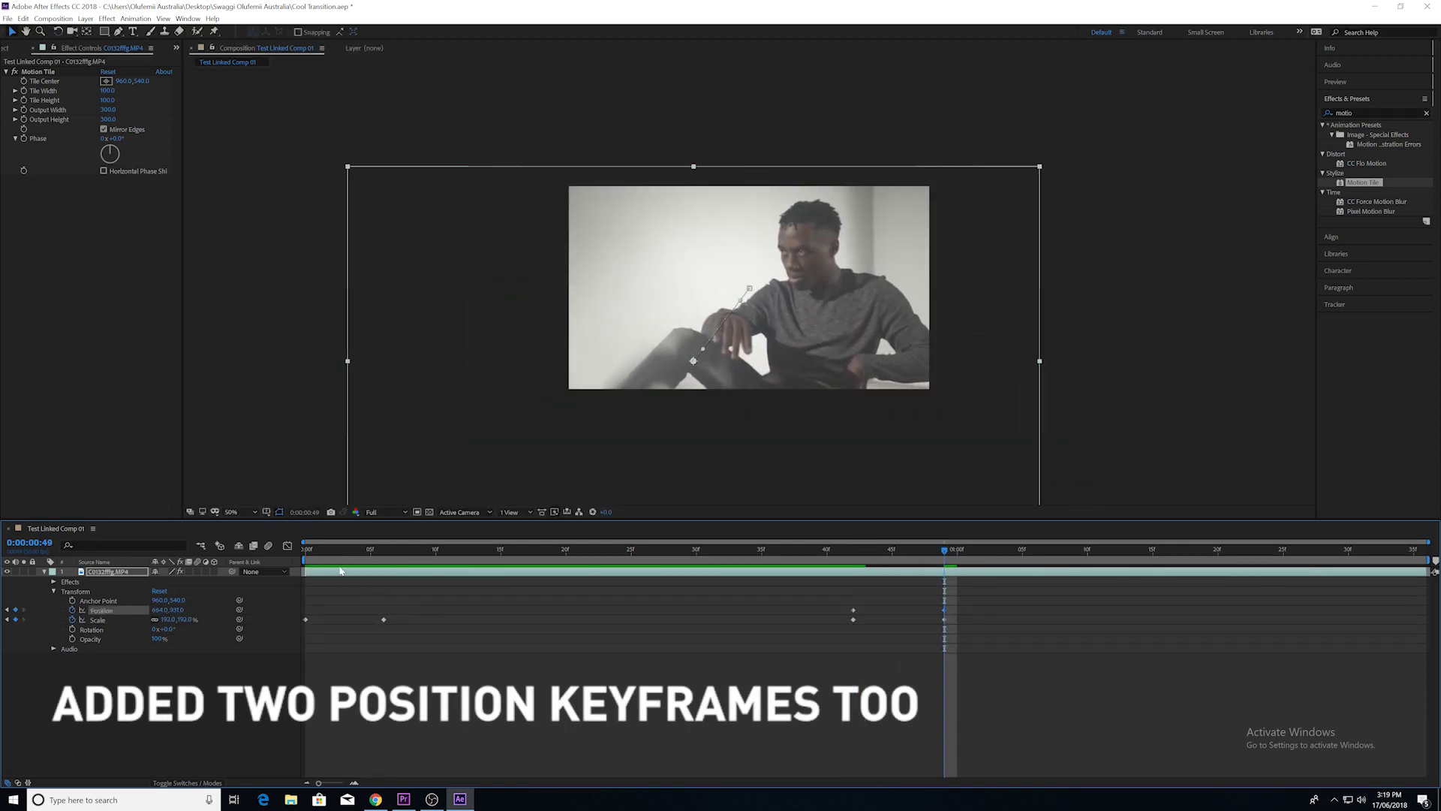
key("space")
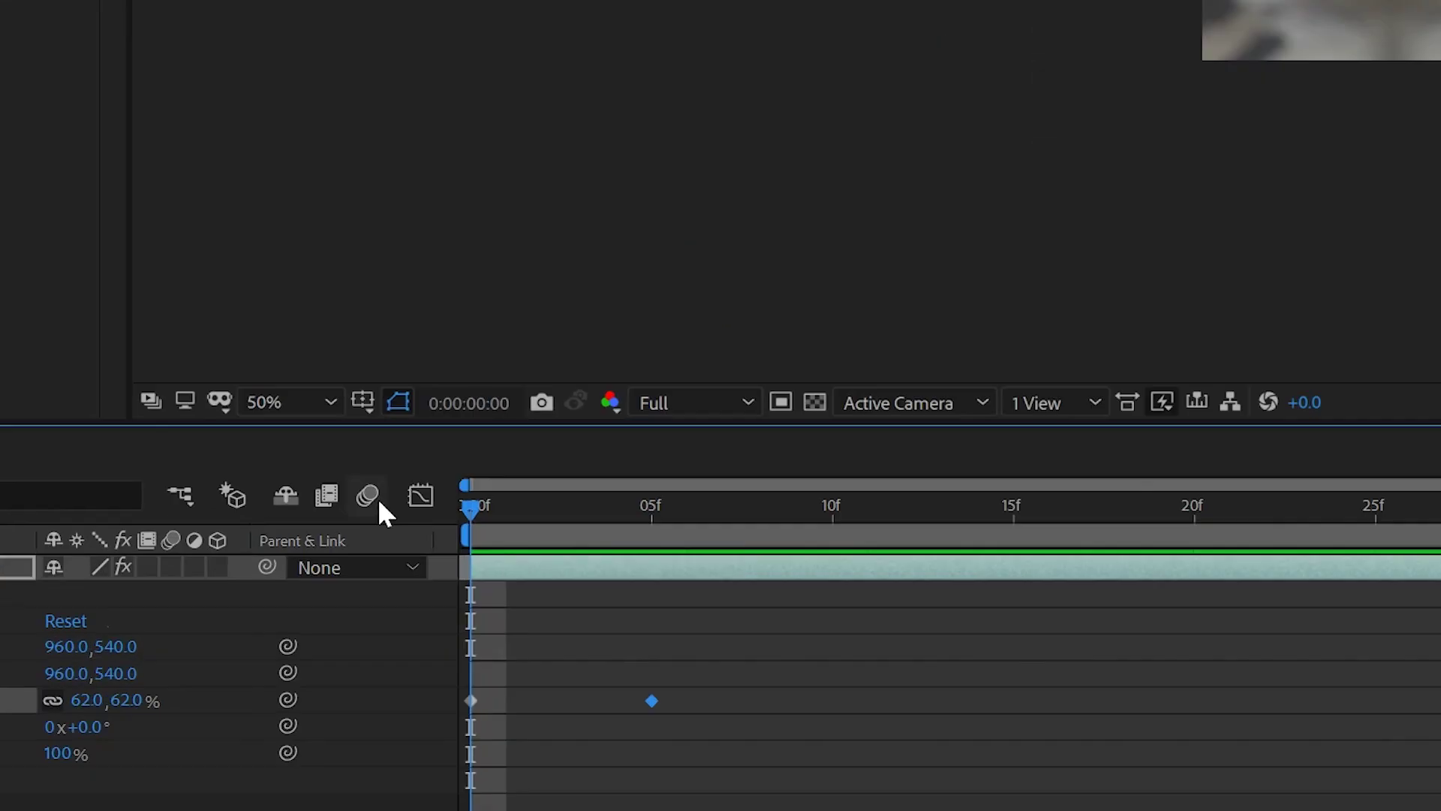
- Turn on composition and layer motion blur, then set the first-frame Scale to 62%
left_click(379, 500)
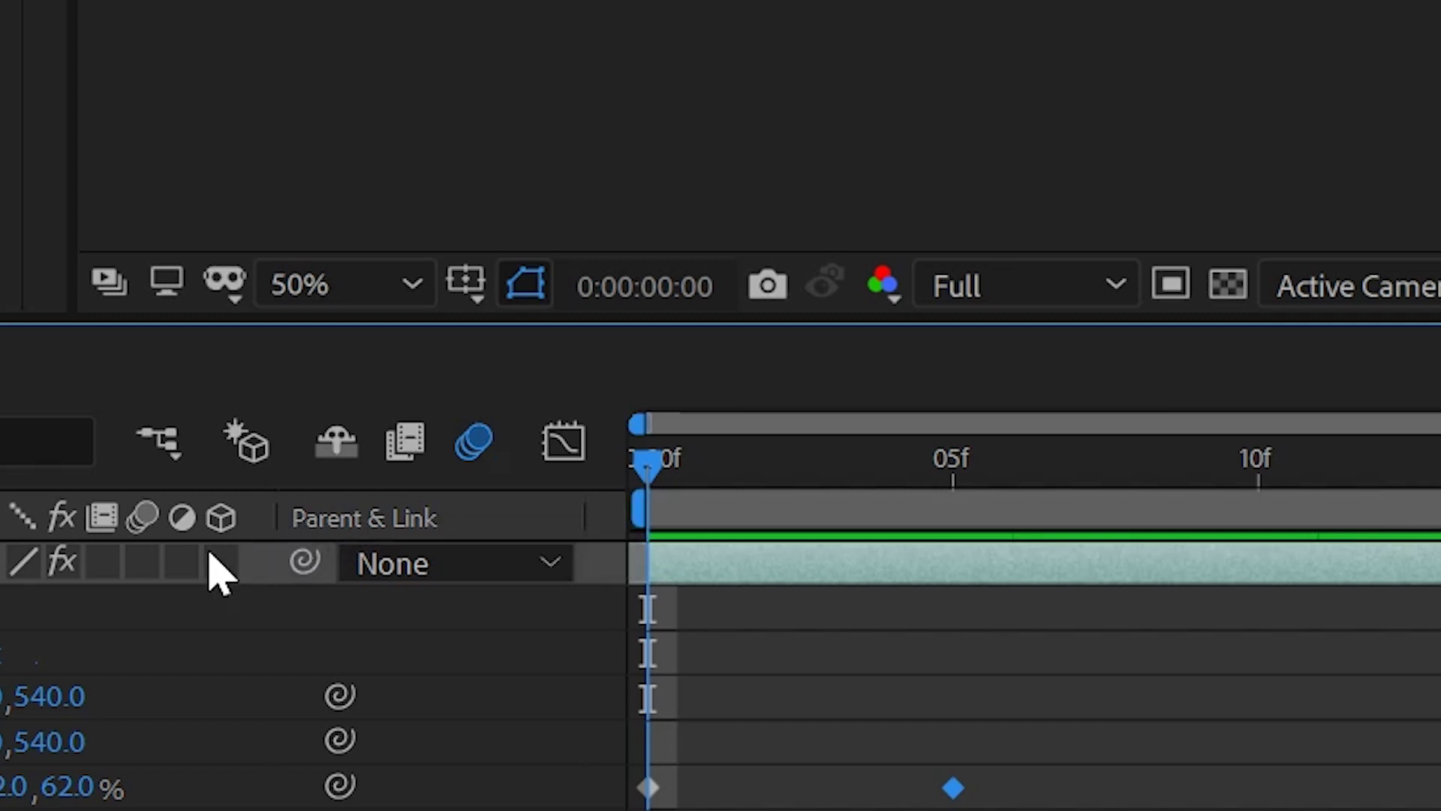
left_click(143, 563)
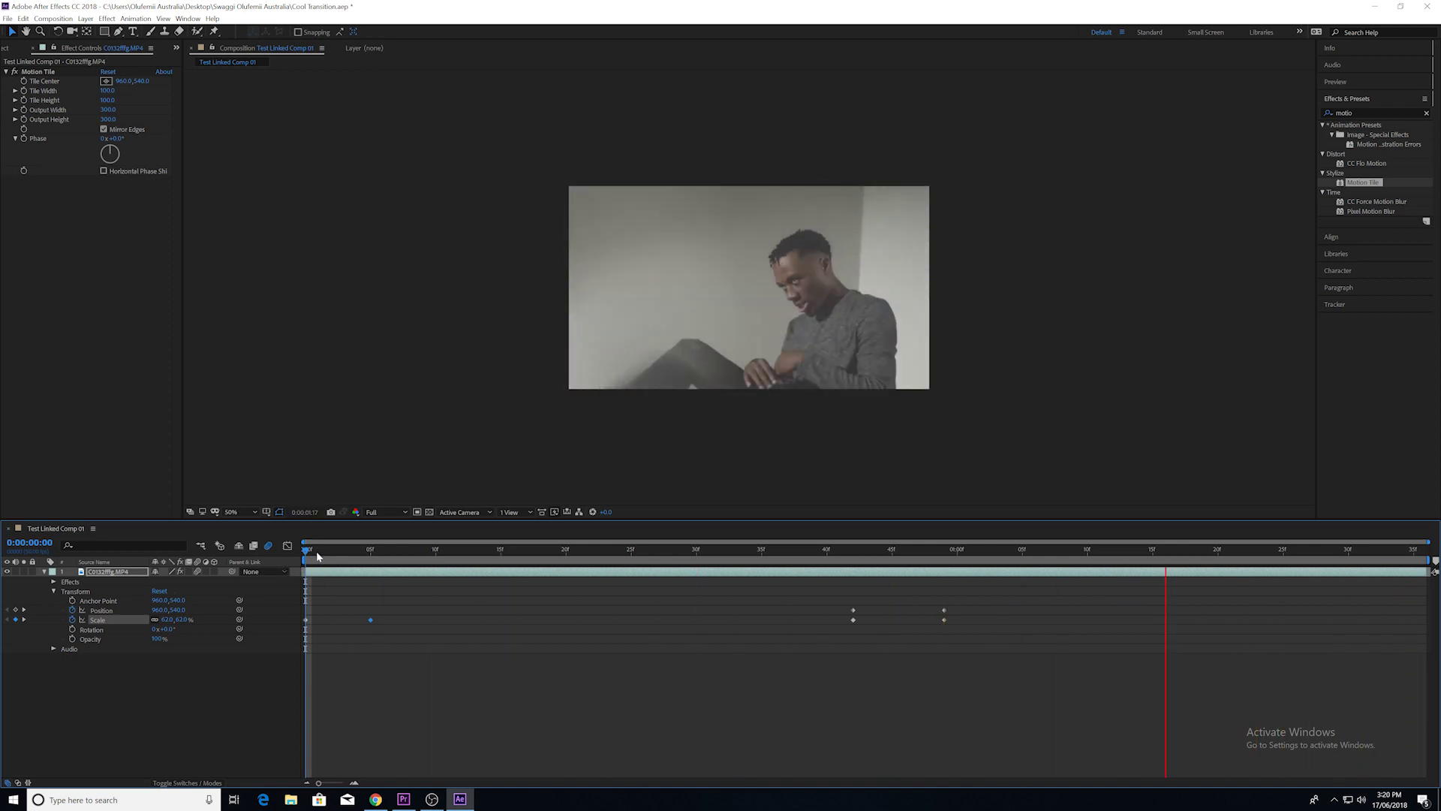
left_click(304, 563)
left_click_drag(298, 564, 373, 563)
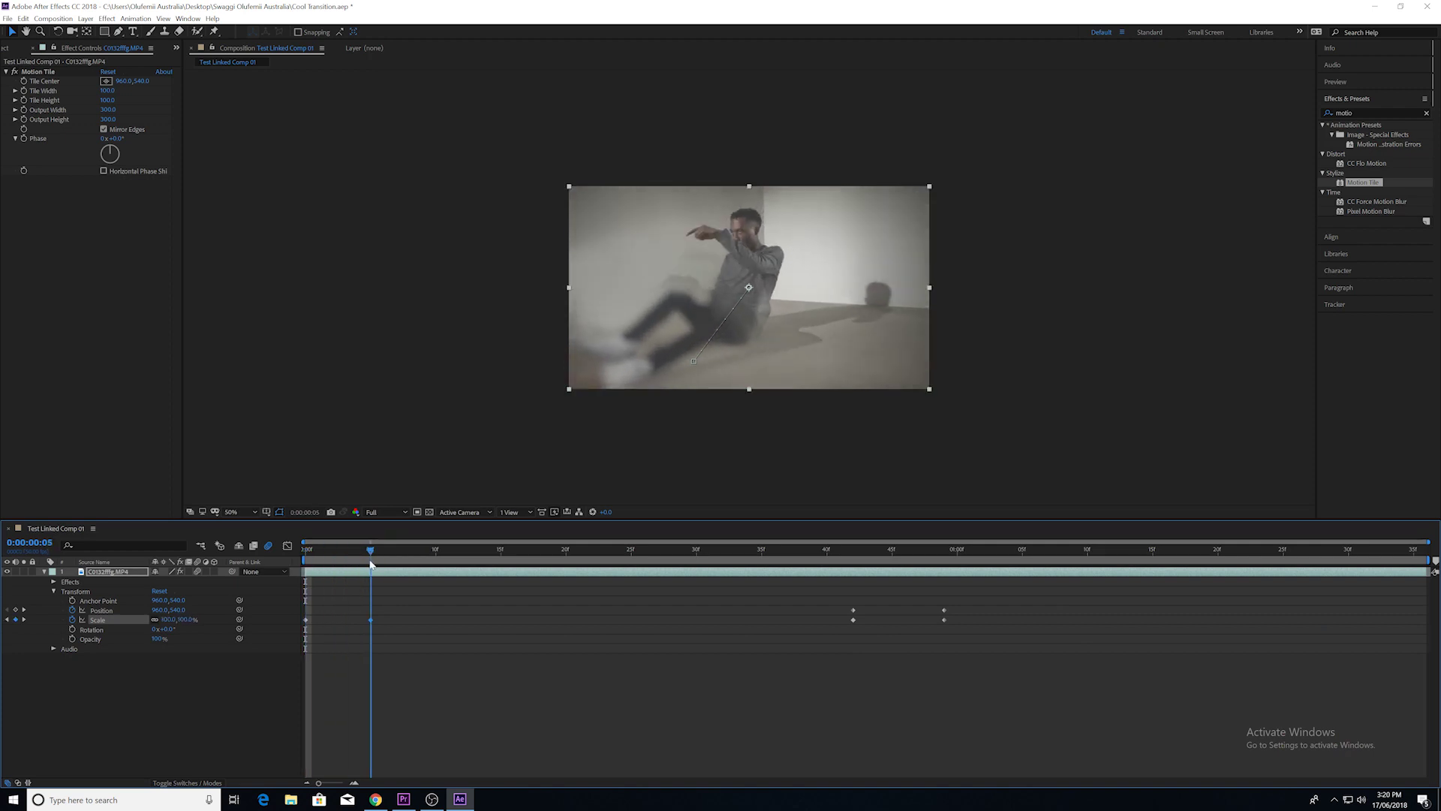
key("Home")
left_click(209, 619)
type("62")
key("Return")
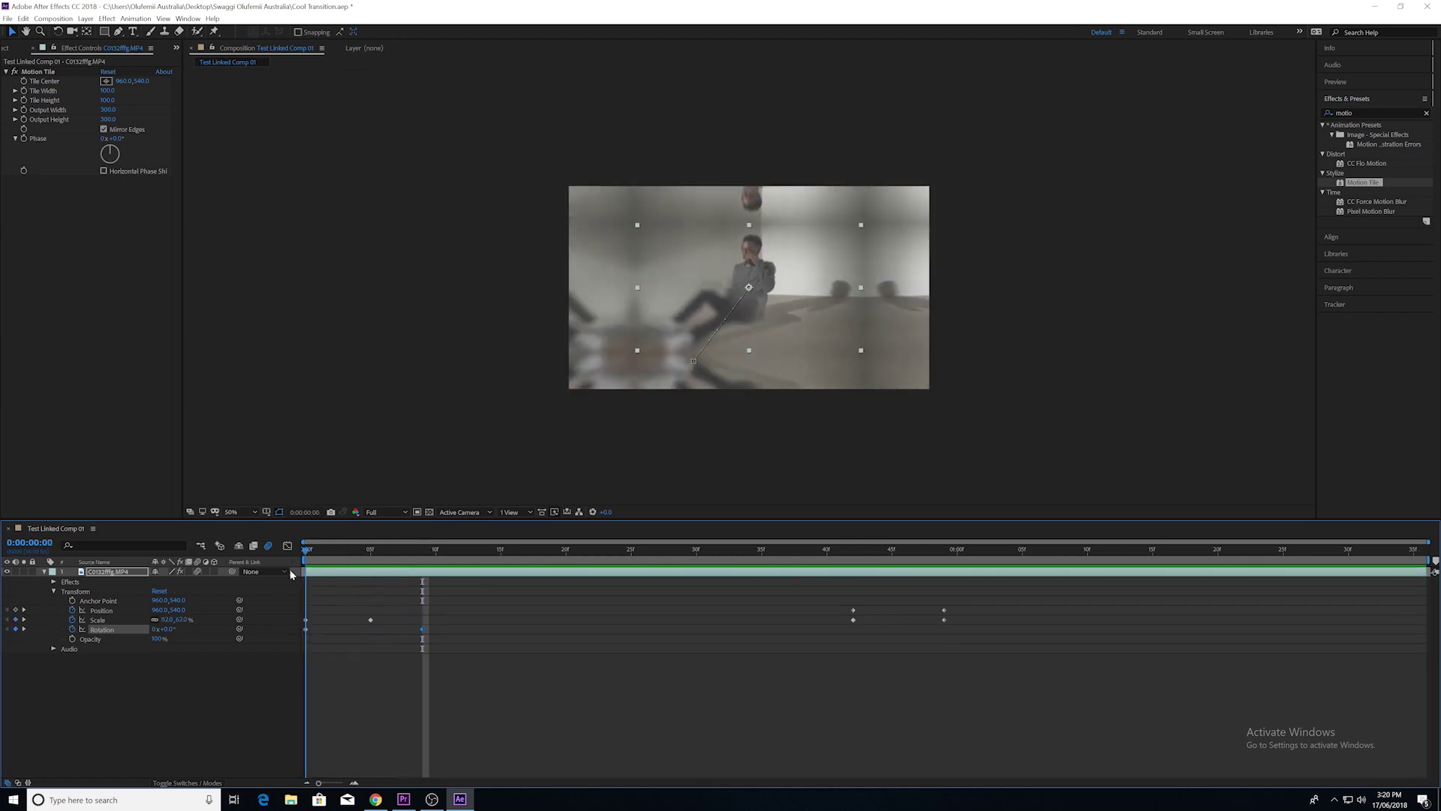
- Key Rotation at -23° at the start and about -9° at frame 9, then preview
left_click_drag(166, 629, 156, 631)
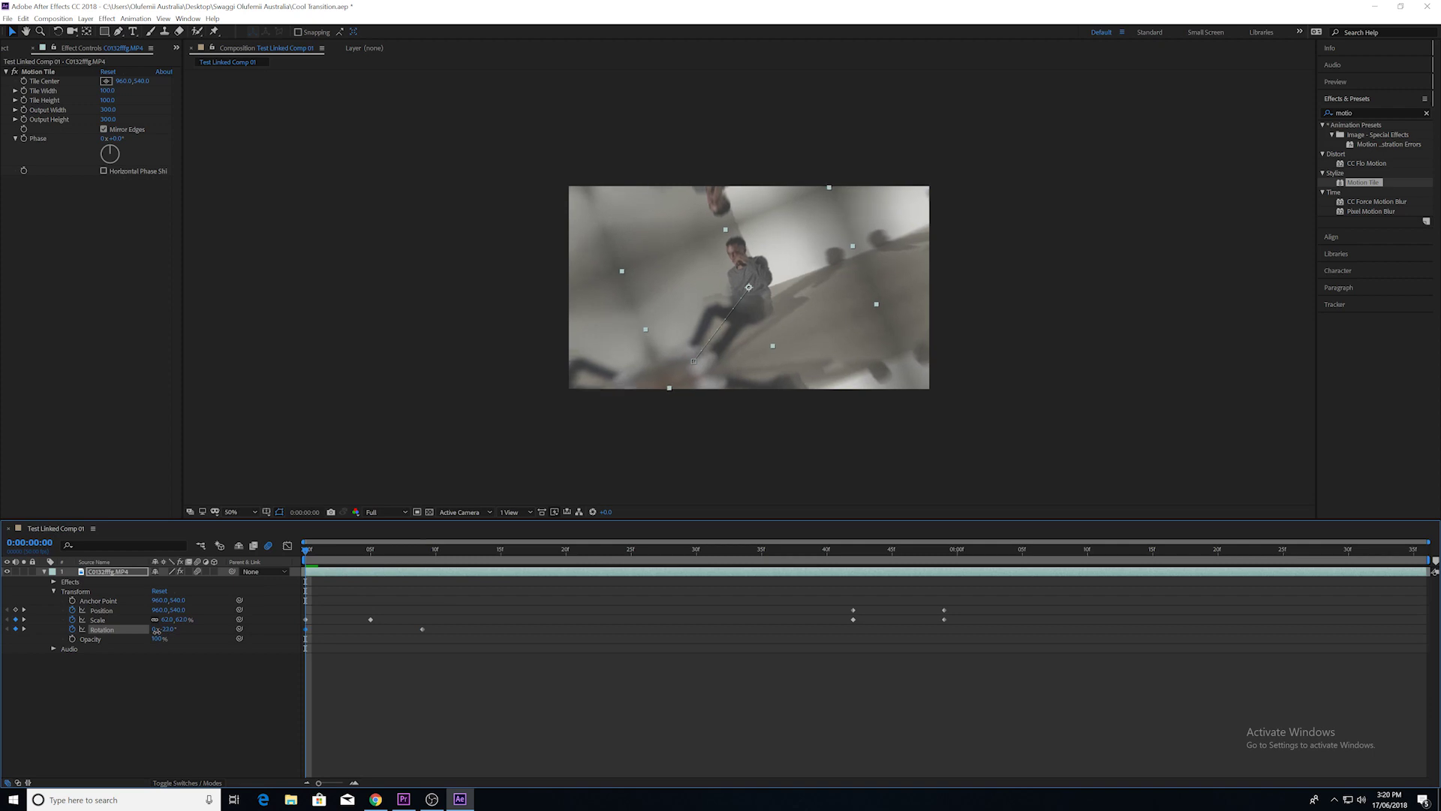
left_click_drag(320, 556, 381, 560)
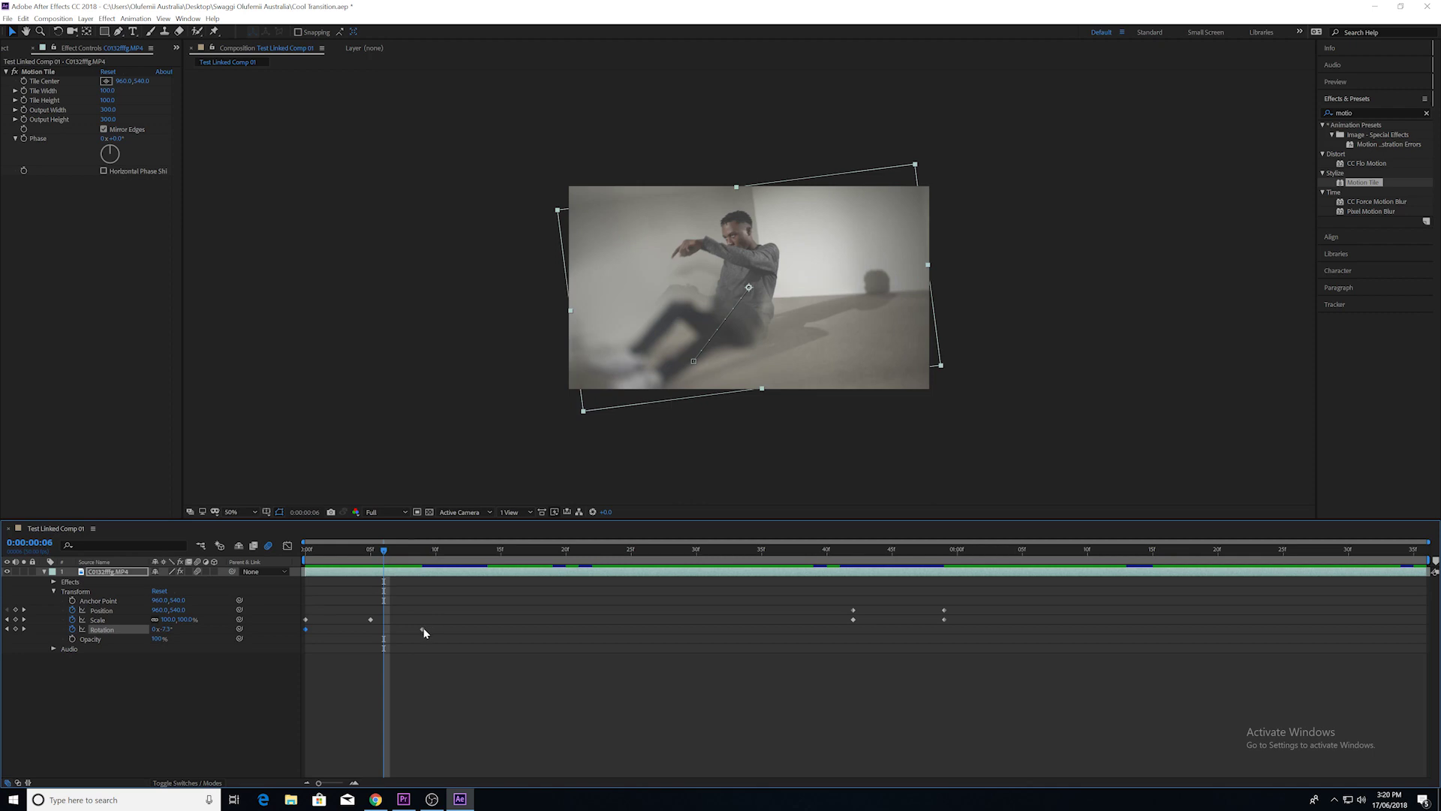
left_click(423, 549)
left_click_drag(160, 629, 156, 629)
key("space")
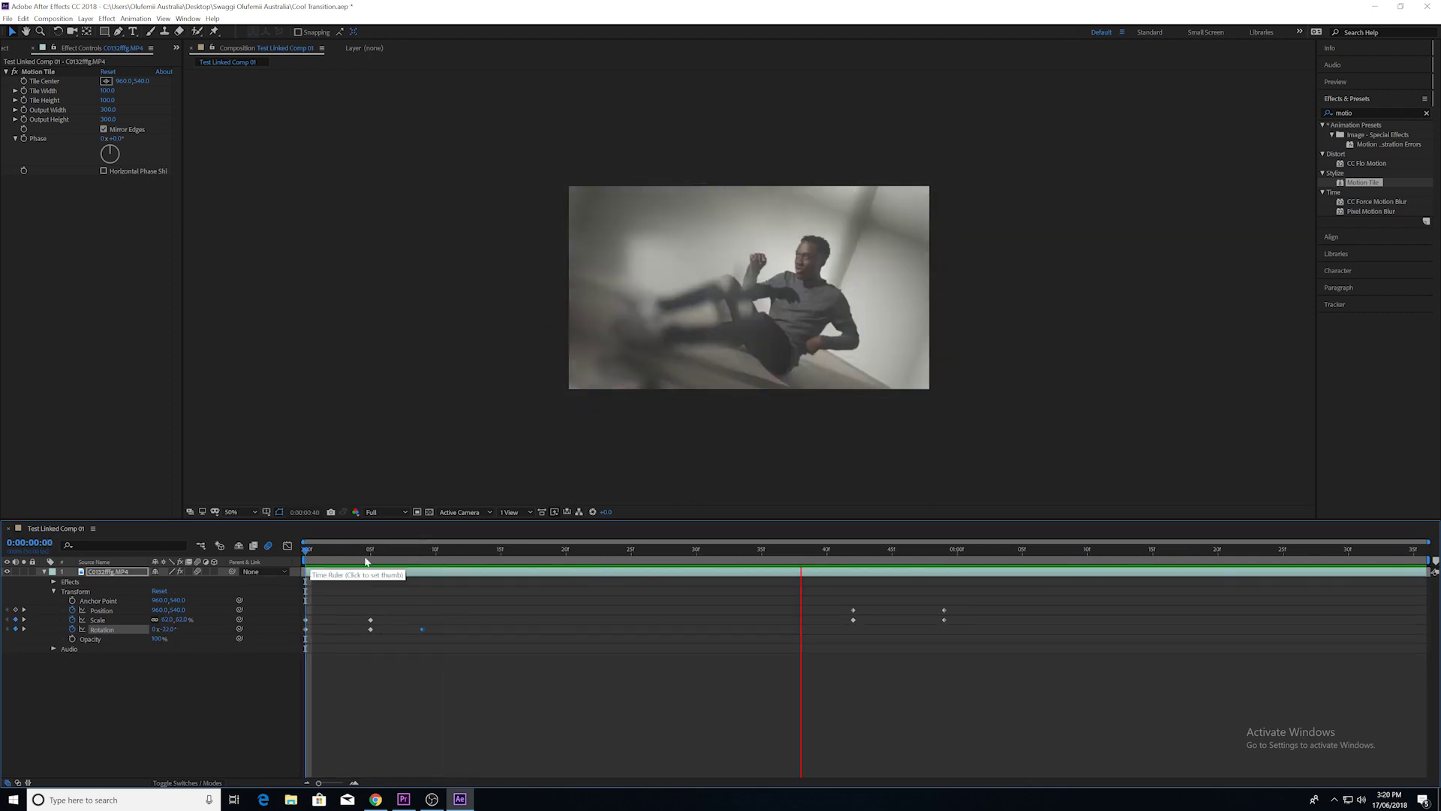
key("space")
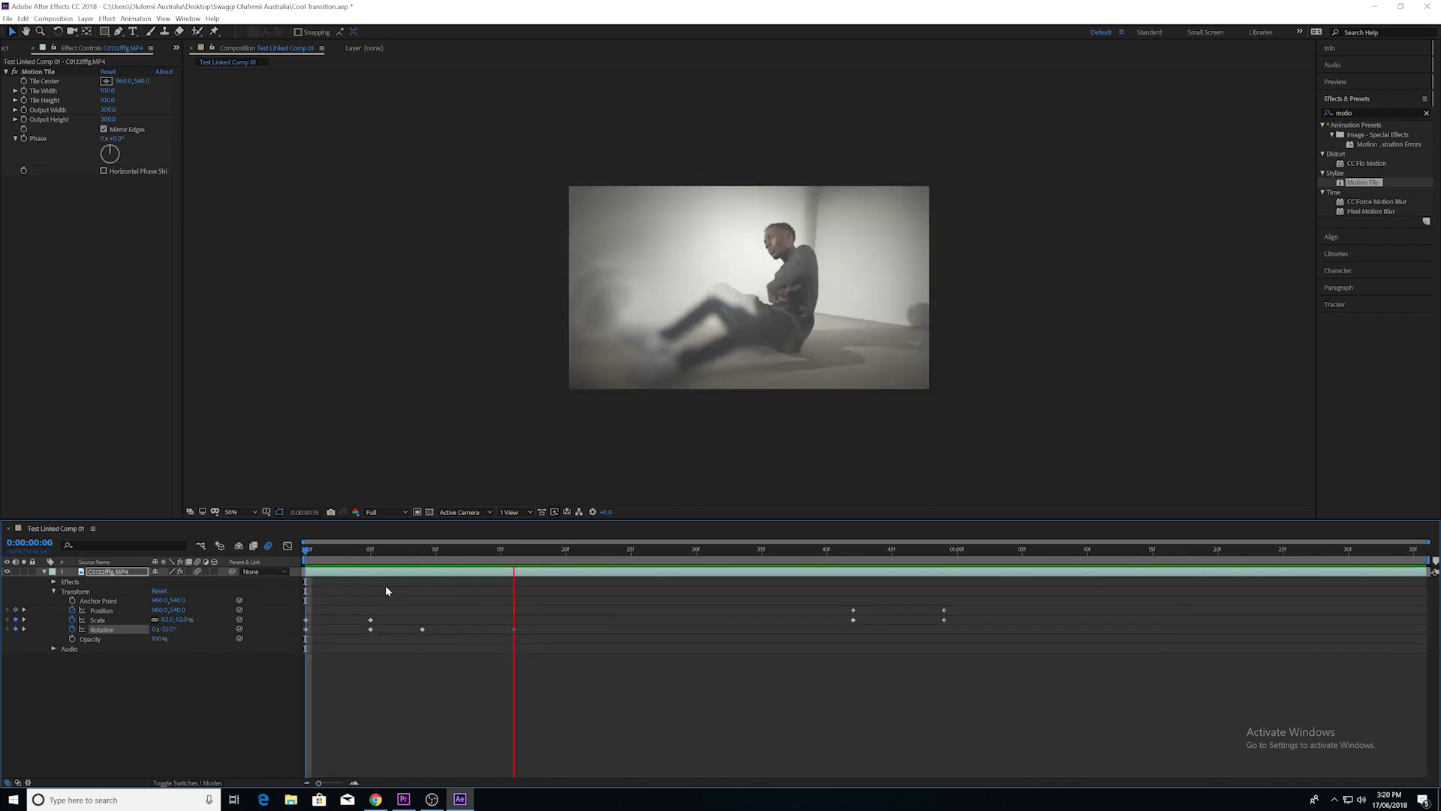
- Apply Easy Ease to all the Rotation keyframes and play back the result
left_click_drag(961, 639, 305, 633)
right_click(513, 629)
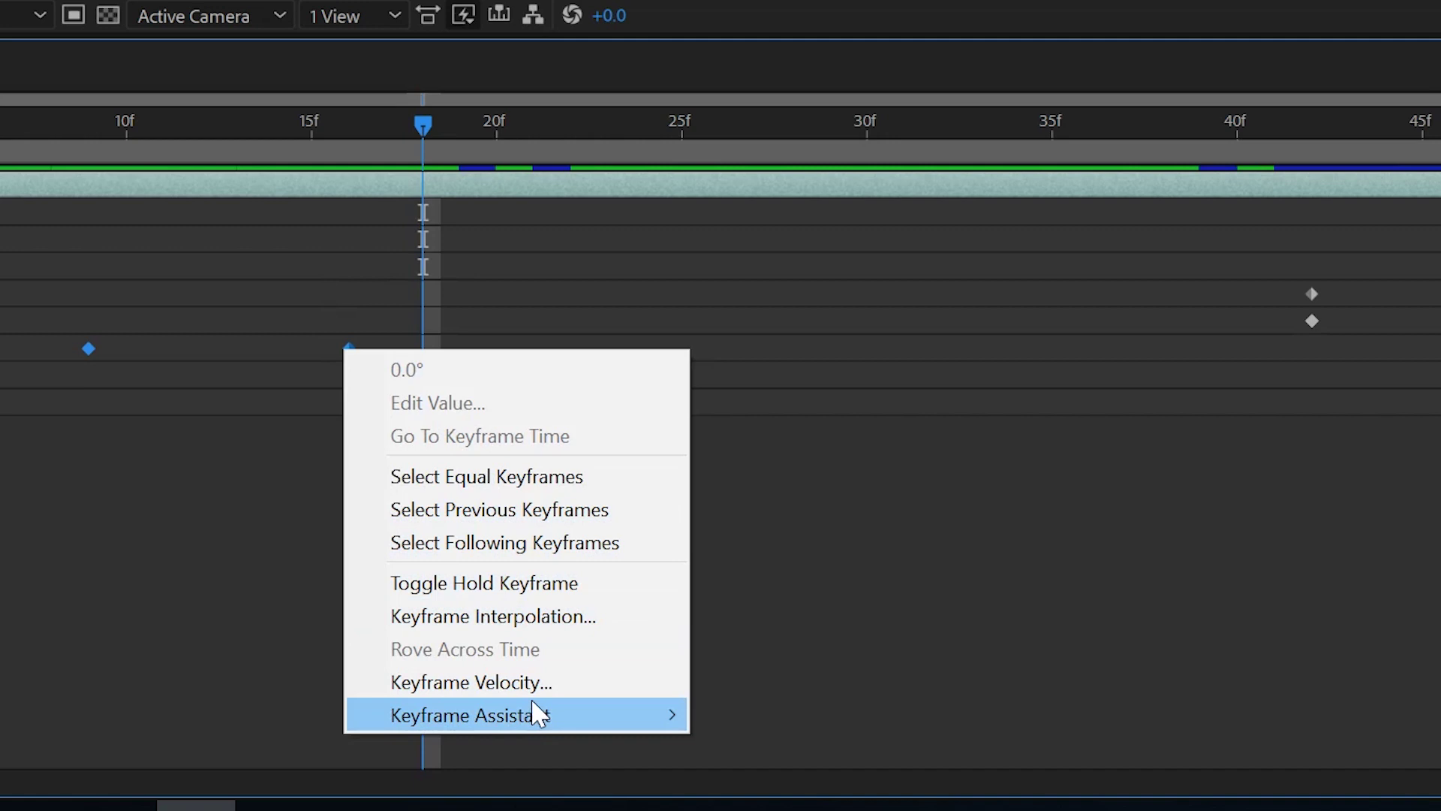
mouse_move(537, 714)
left_click(788, 518)
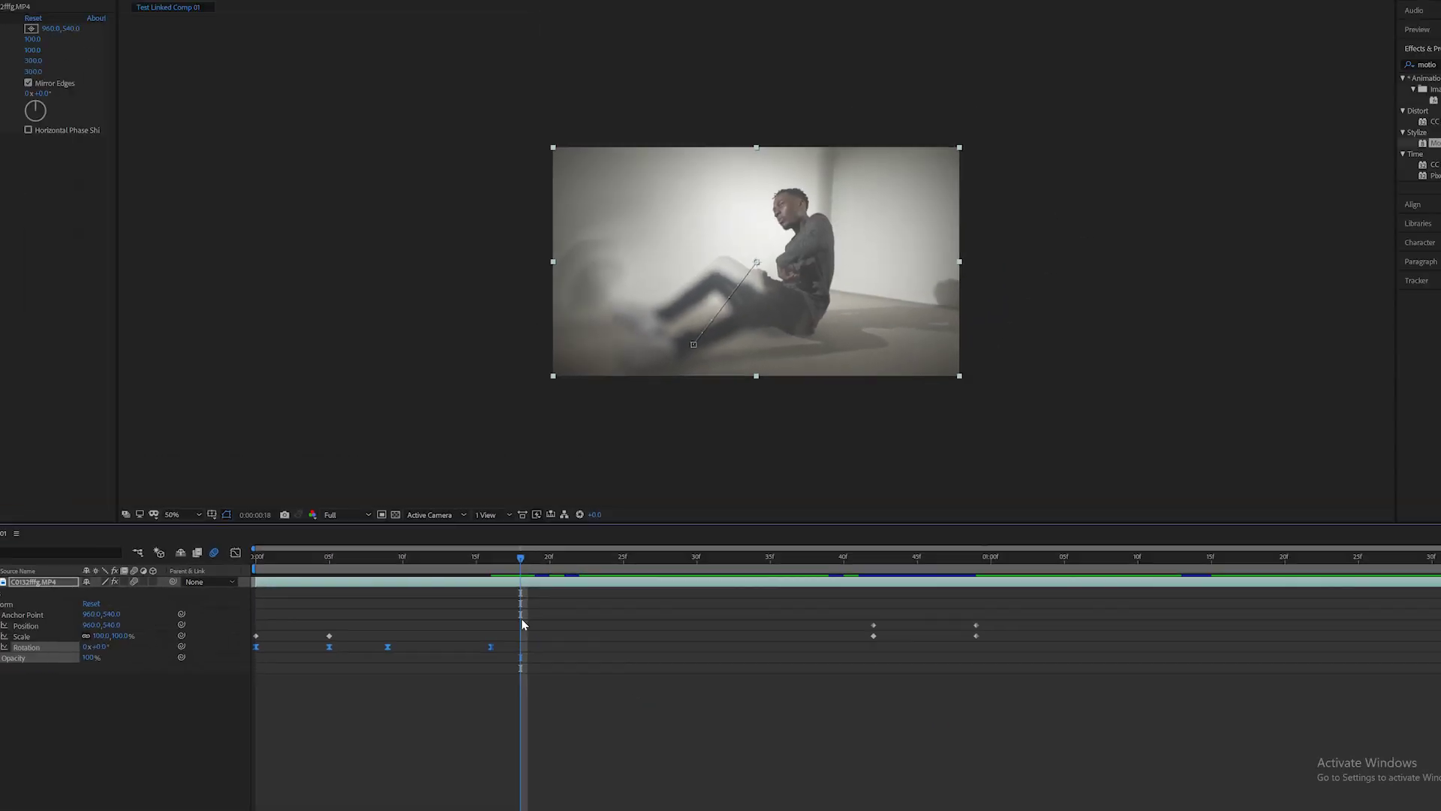
key("space")
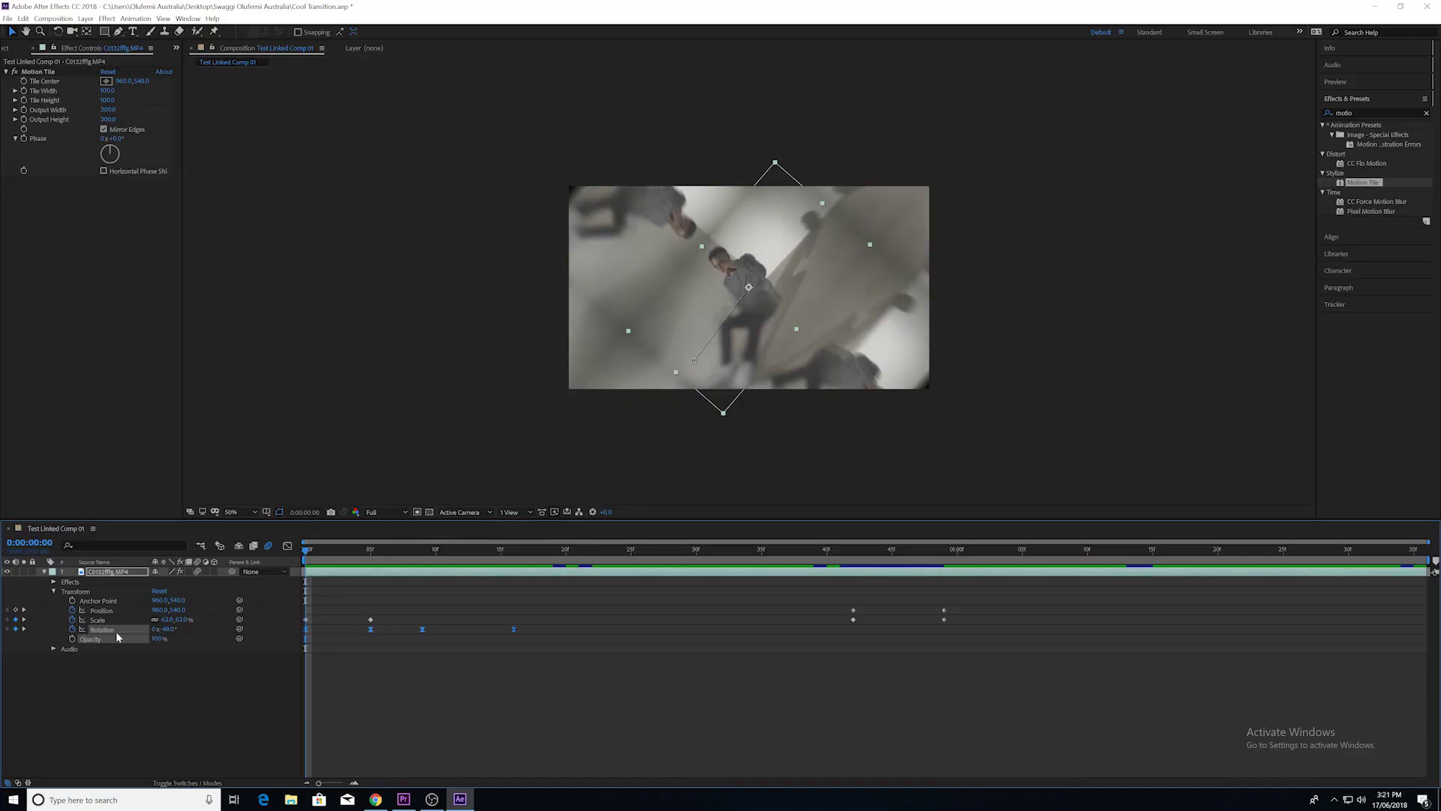
- In the Graph Editor, move the last Rotation keyframe to 0° and soften the curve into it
left_click(288, 545)
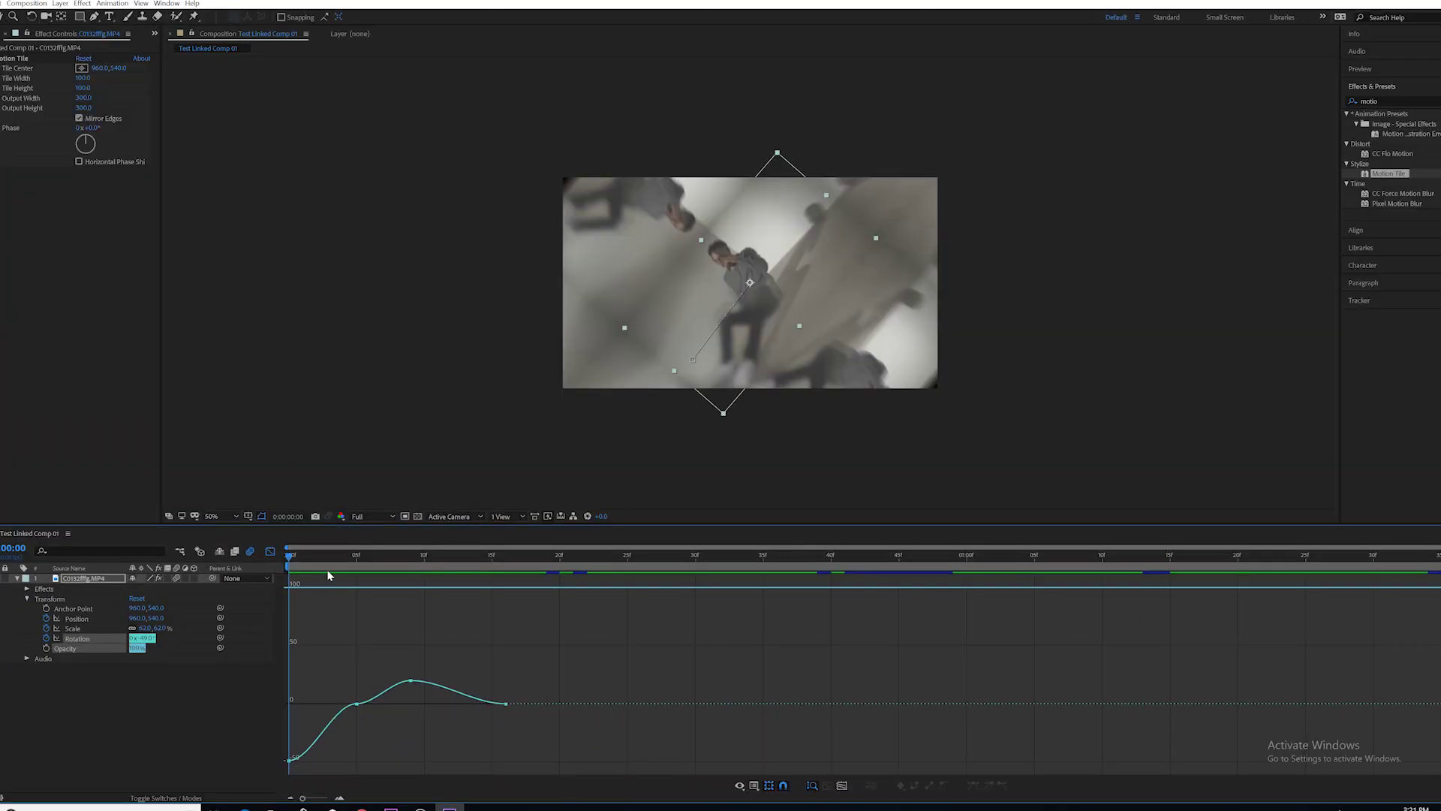
left_click_drag(328, 575, 546, 574)
key("space")
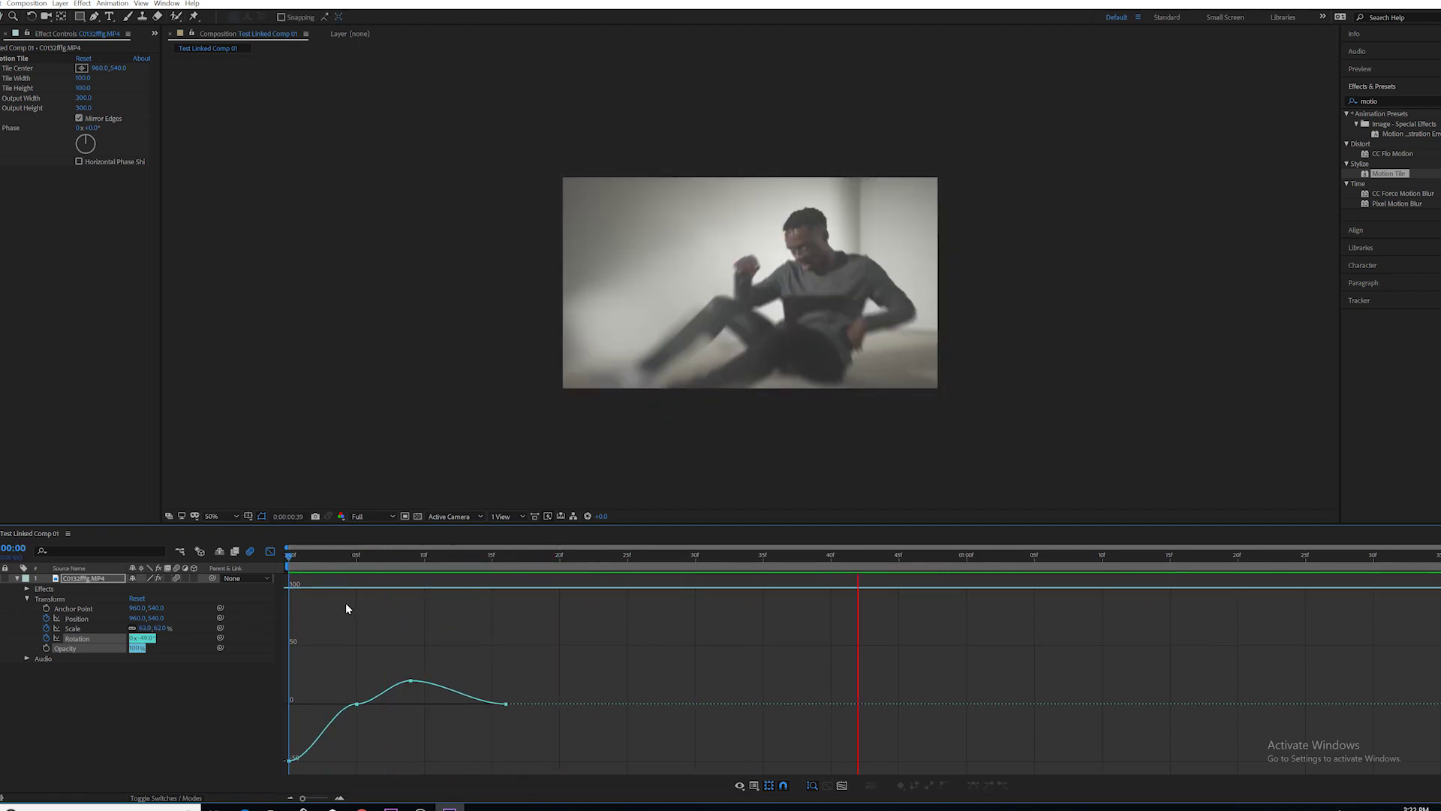
mouse_move(289, 579)
left_mouse_down()
mouse_move(349, 580)
mouse_move(269, 590)
mouse_move(452, 592)
mouse_move(286, 608)
left_mouse_up()
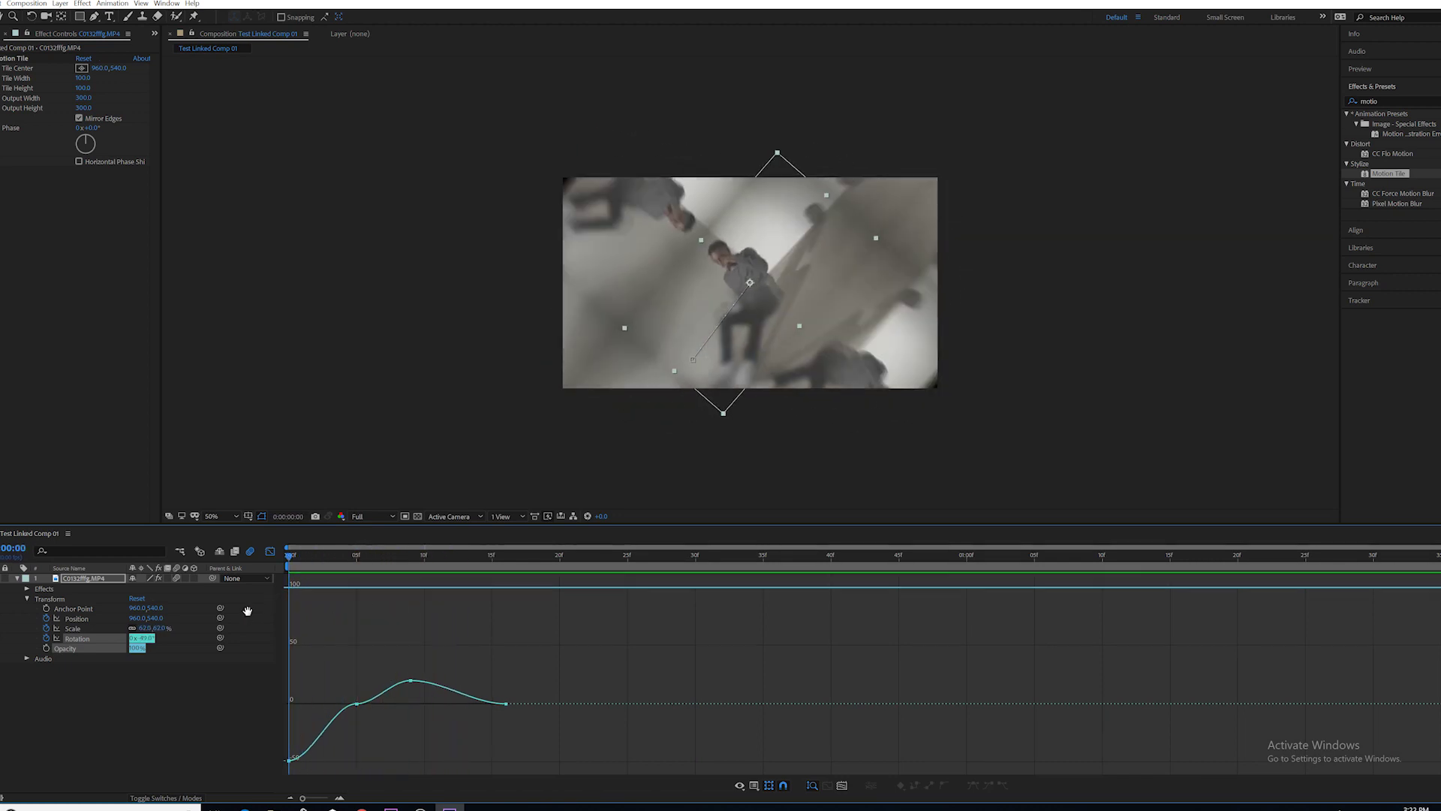
key("space")
left_click_drag(348, 572, 355, 606)
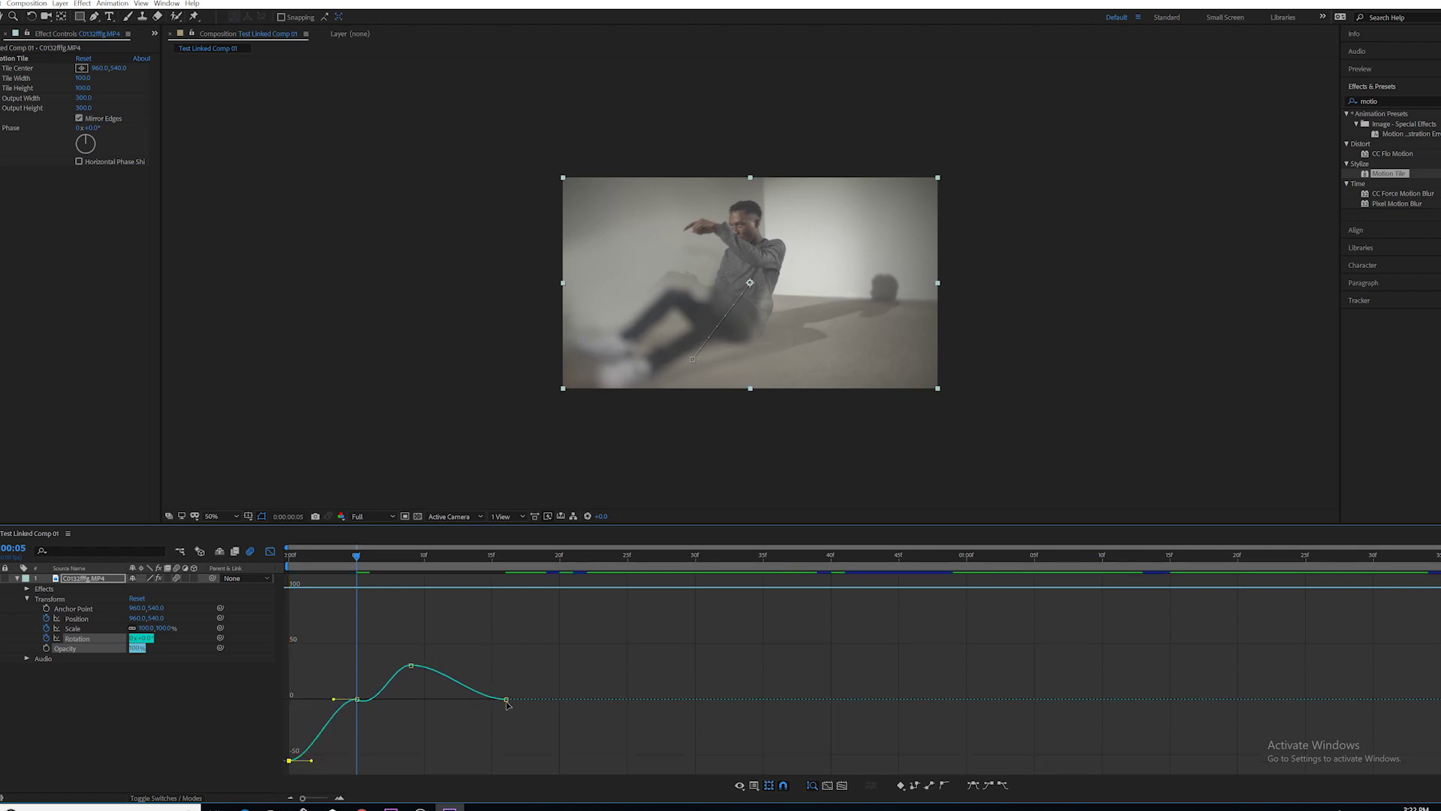
left_click_drag(356, 555, 451, 593)
left_click_drag(506, 717, 507, 709)
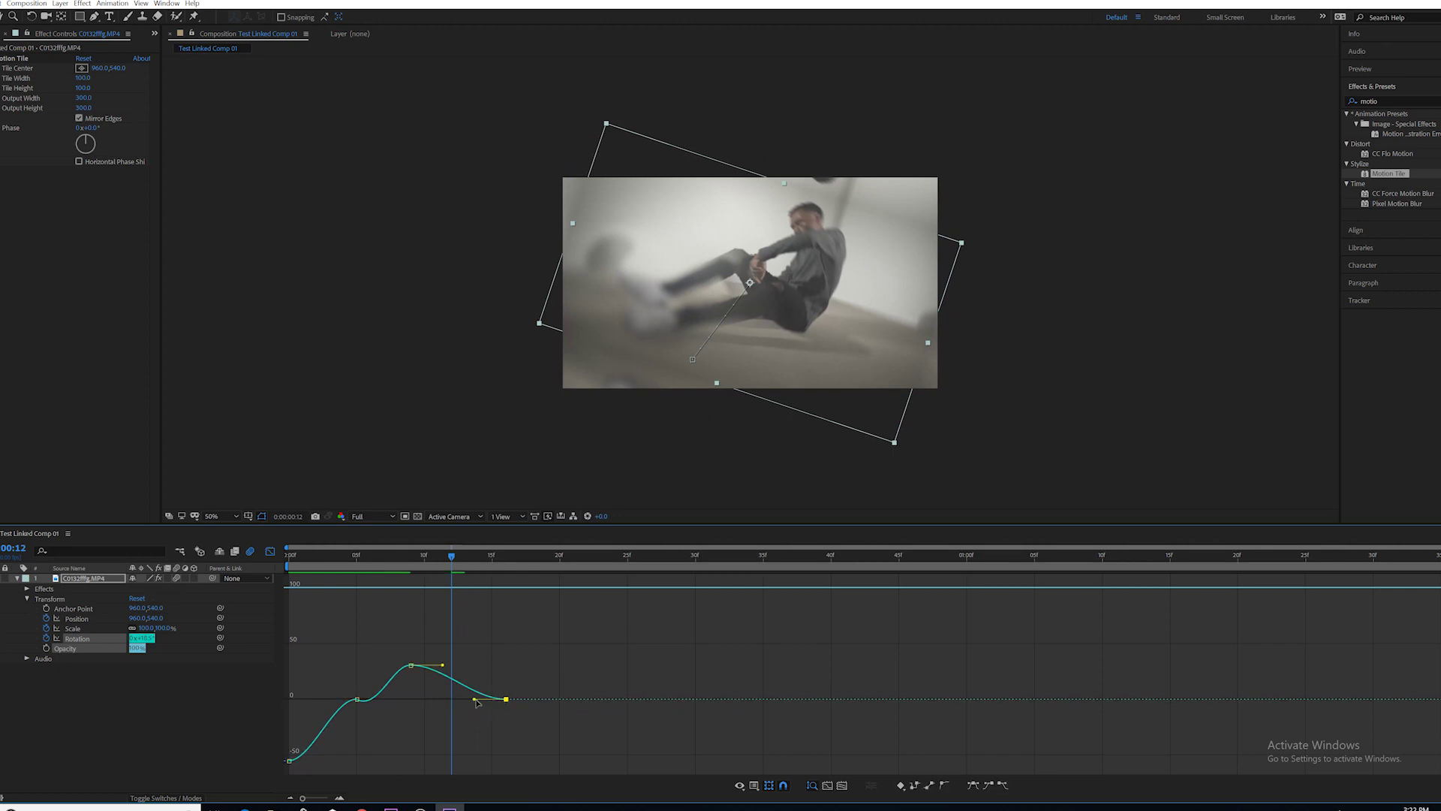
left_click_drag(467, 703, 427, 677)
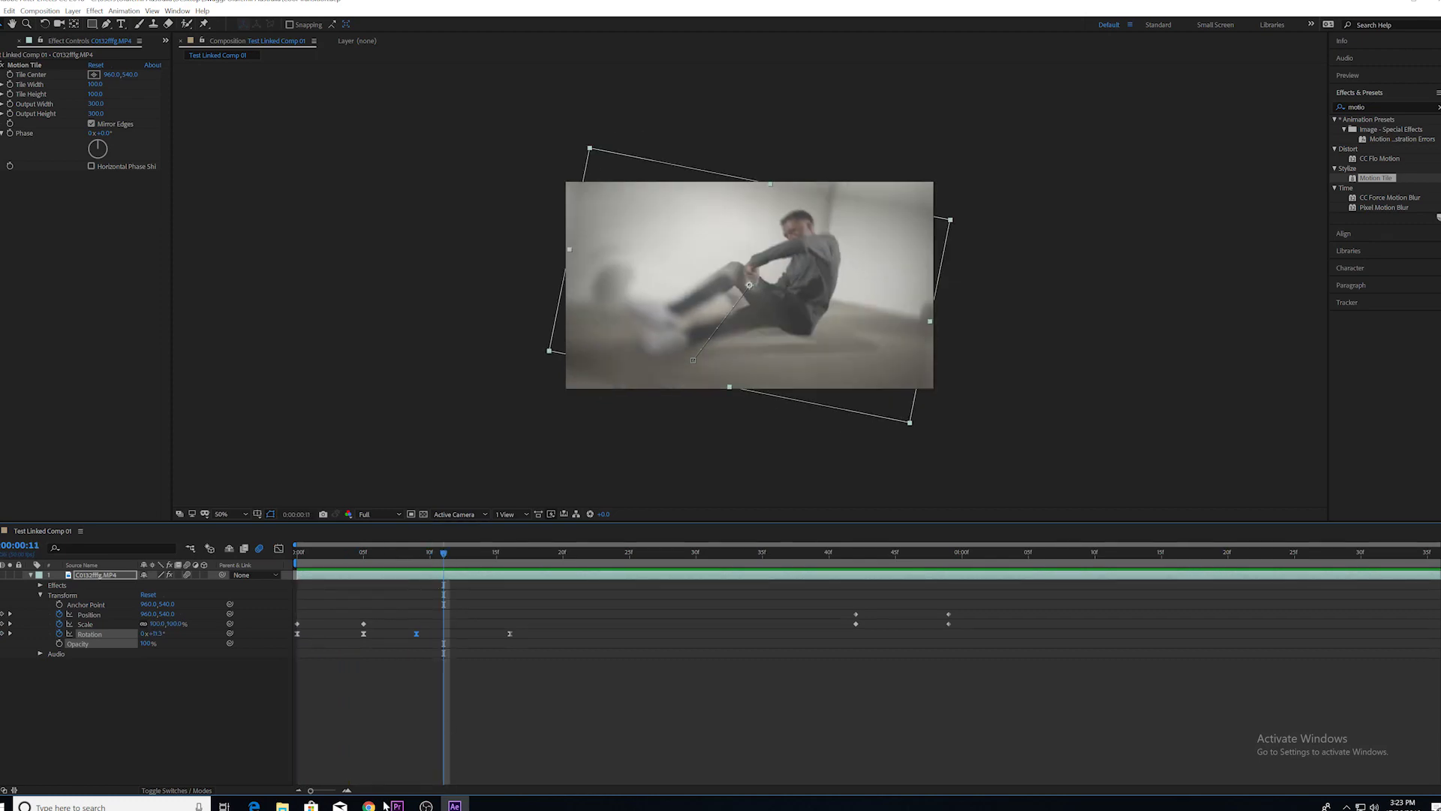
- Play the linked comp in Premiere's Sequence 01 from its start, with safe-margin guides off
left_click(395, 805)
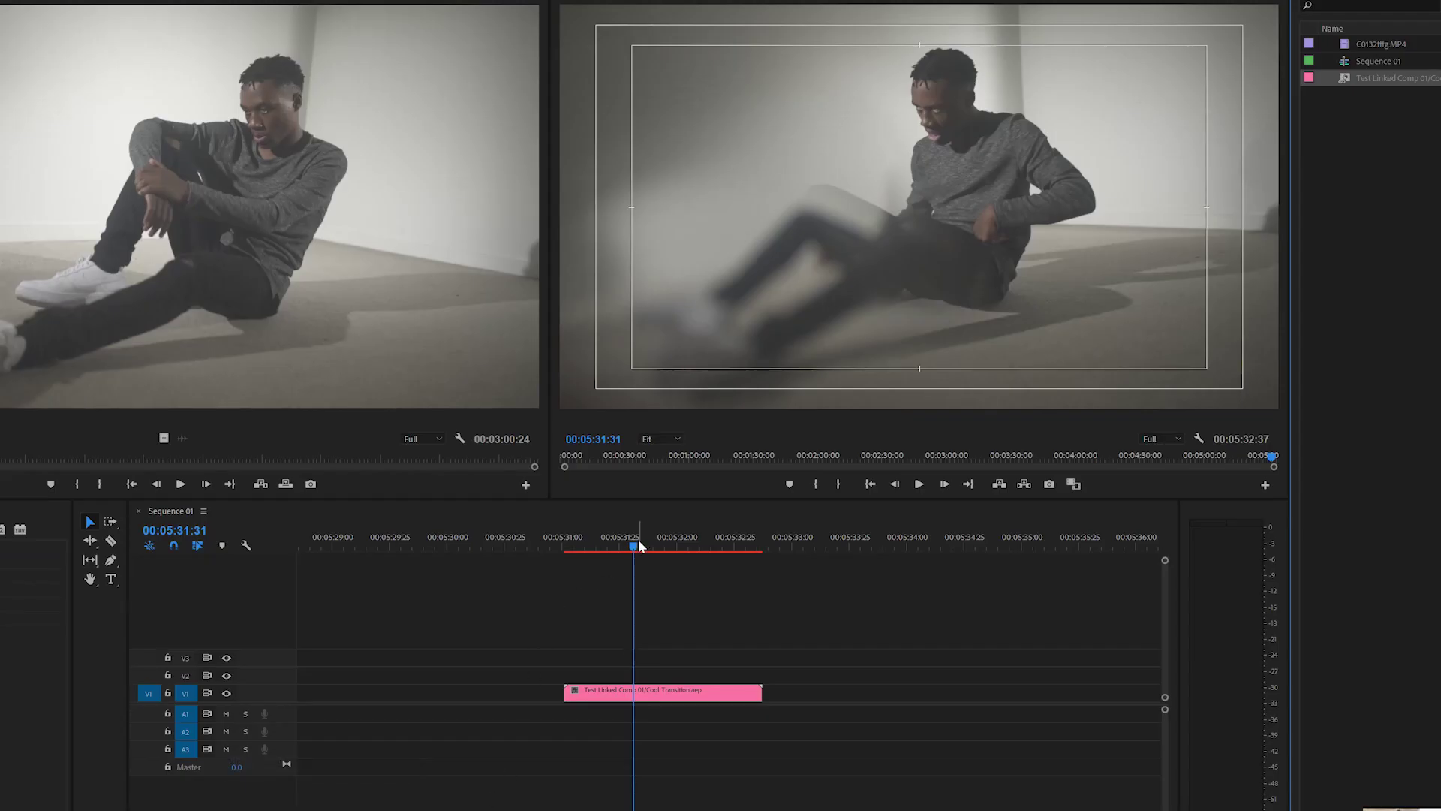
left_click_drag(636, 546, 569, 551)
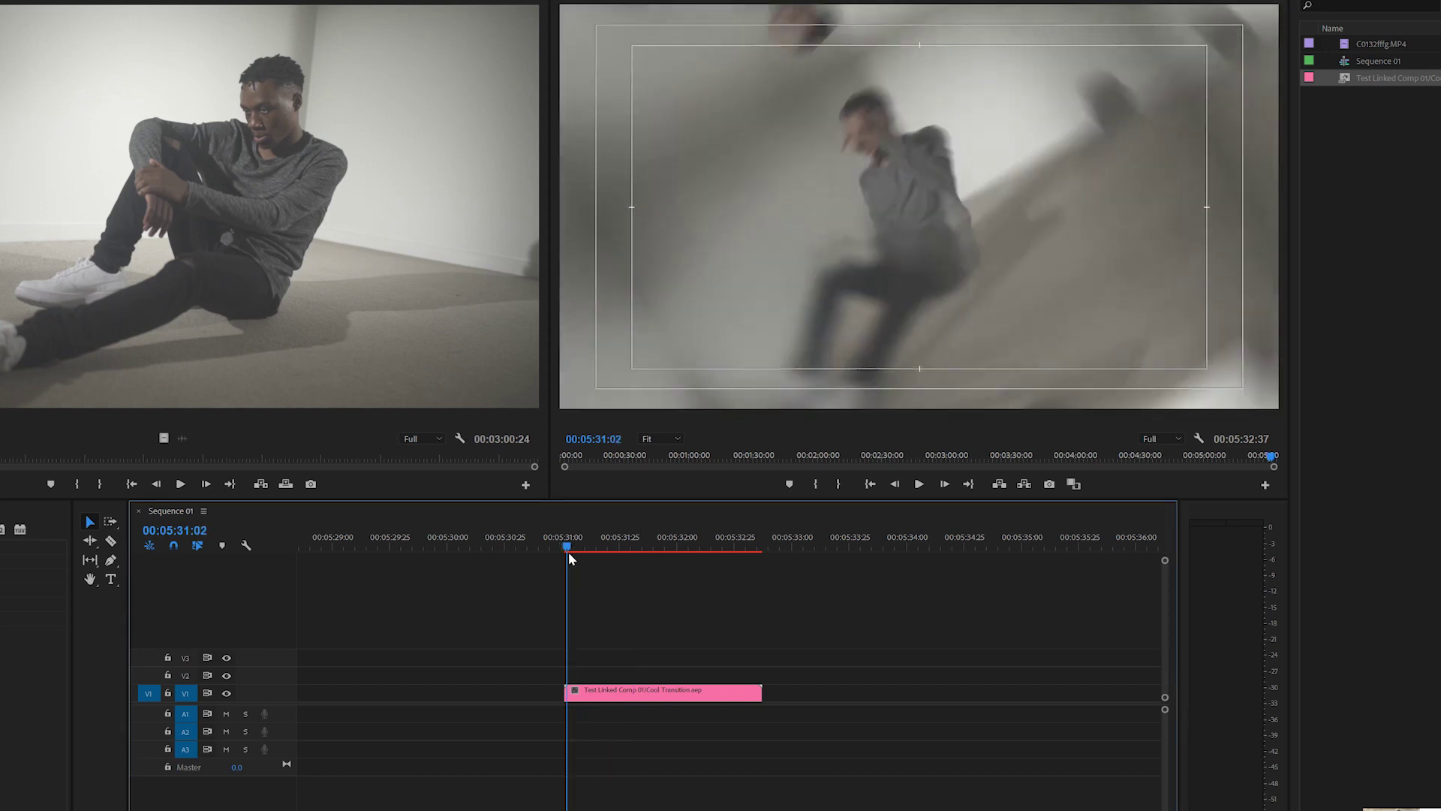
key("space")
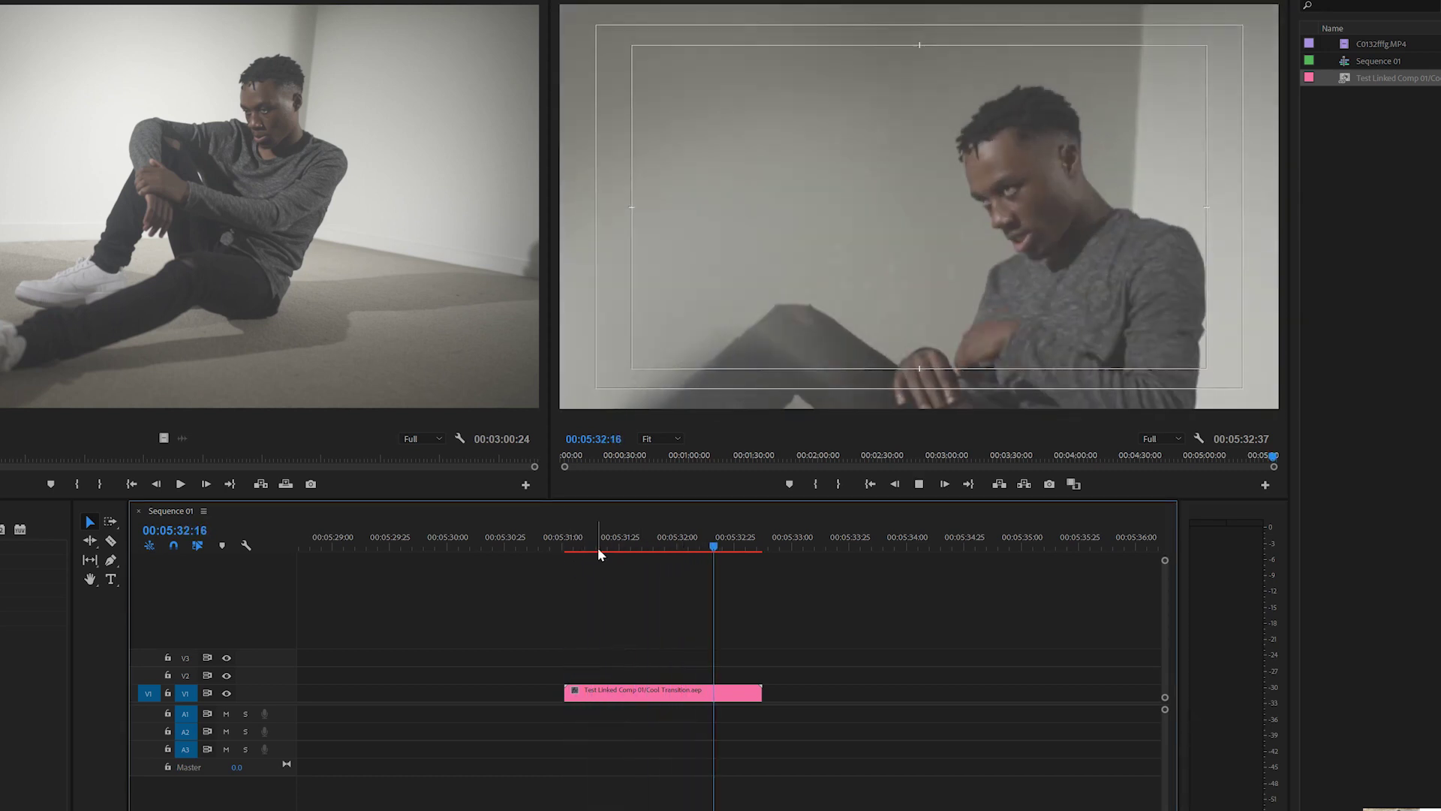
left_click(568, 536)
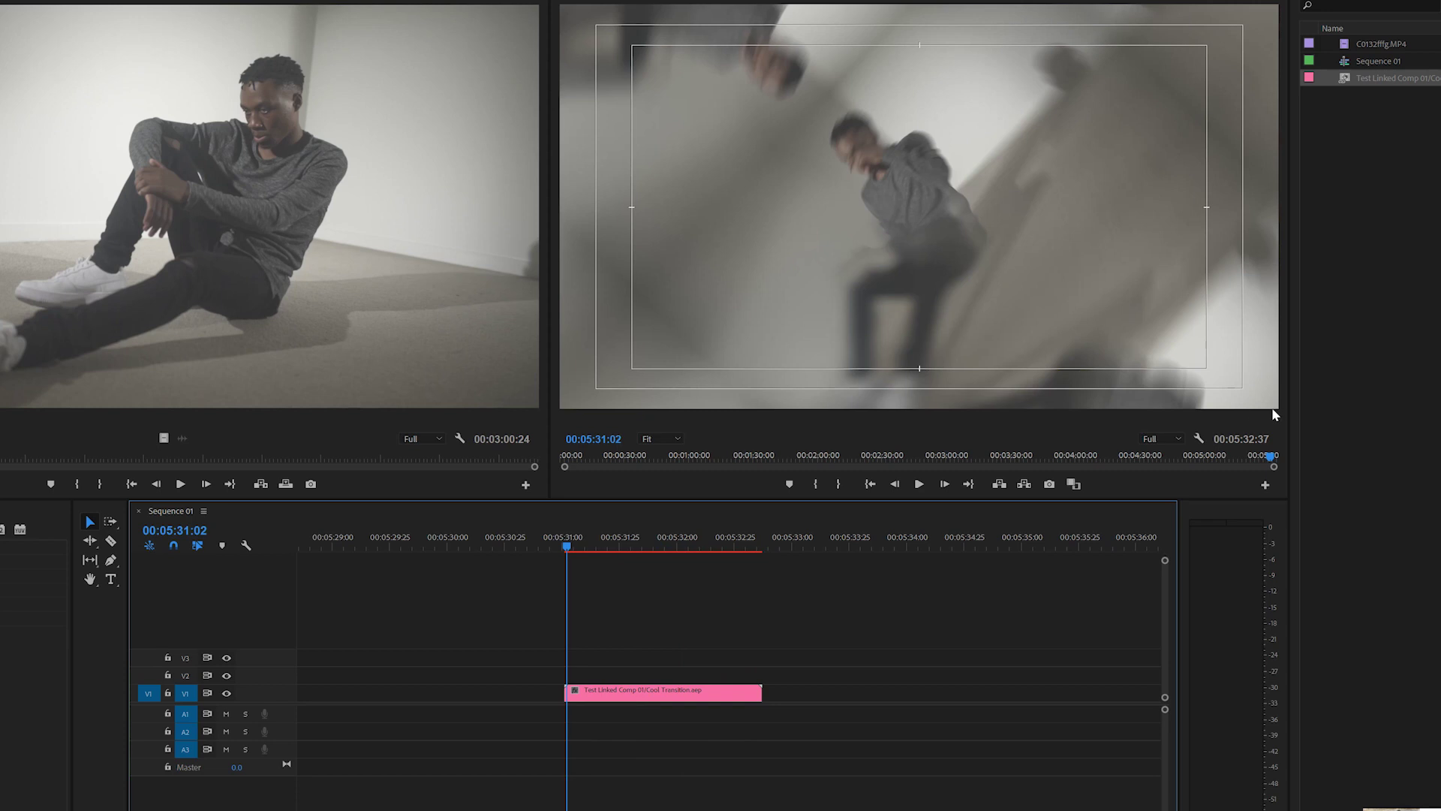
left_click(1200, 438)
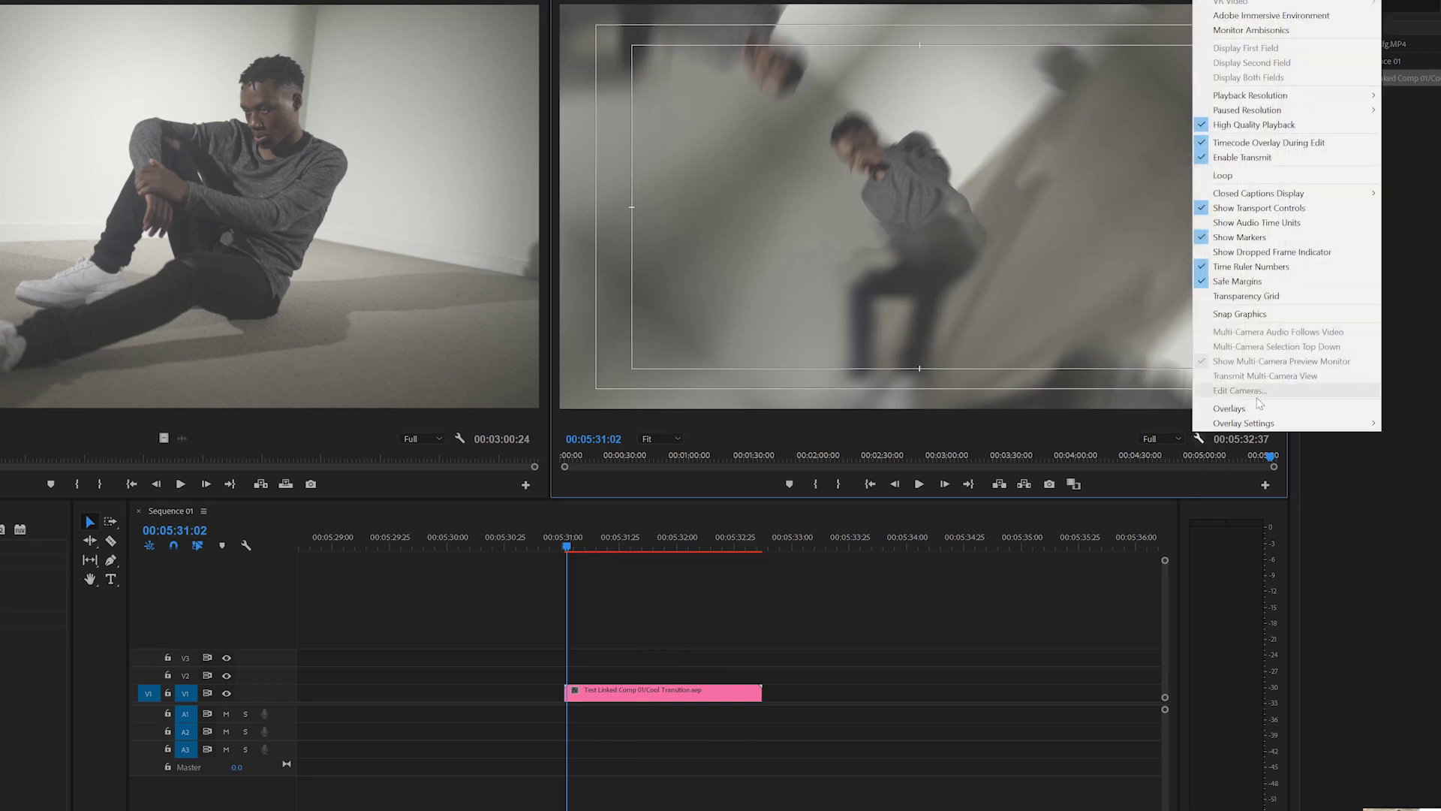
left_click(567, 539)
key("space")
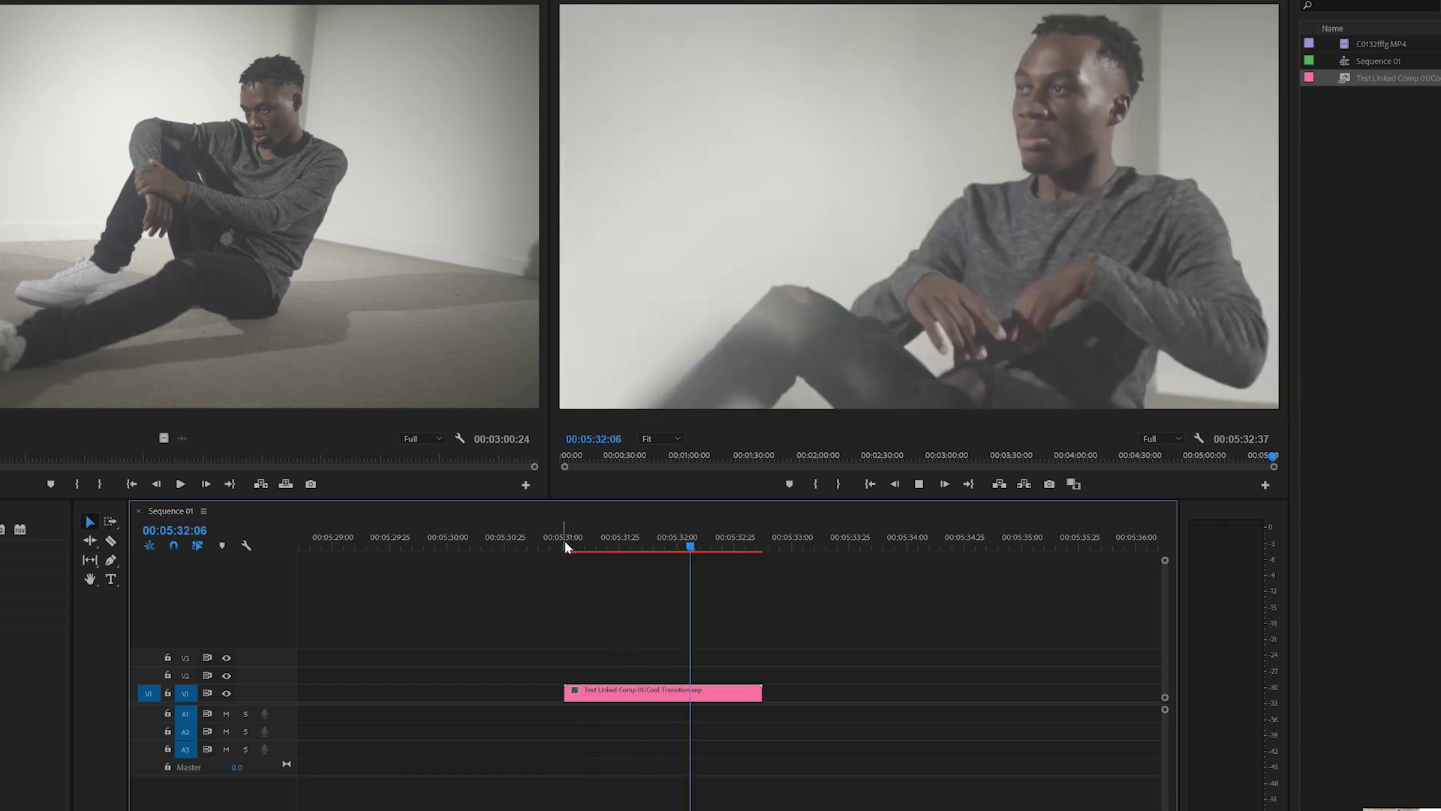
left_click(568, 549)
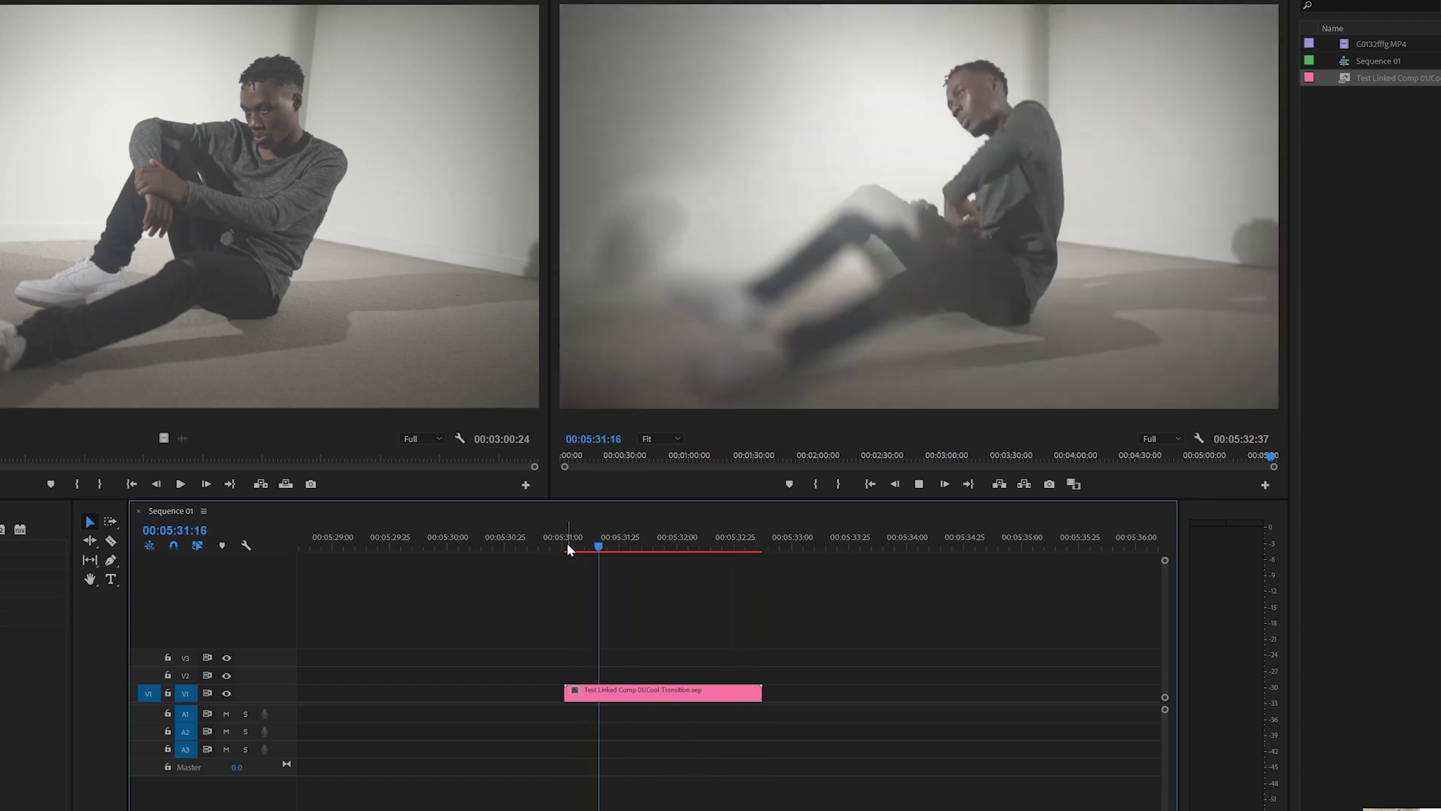
left_click(568, 548)
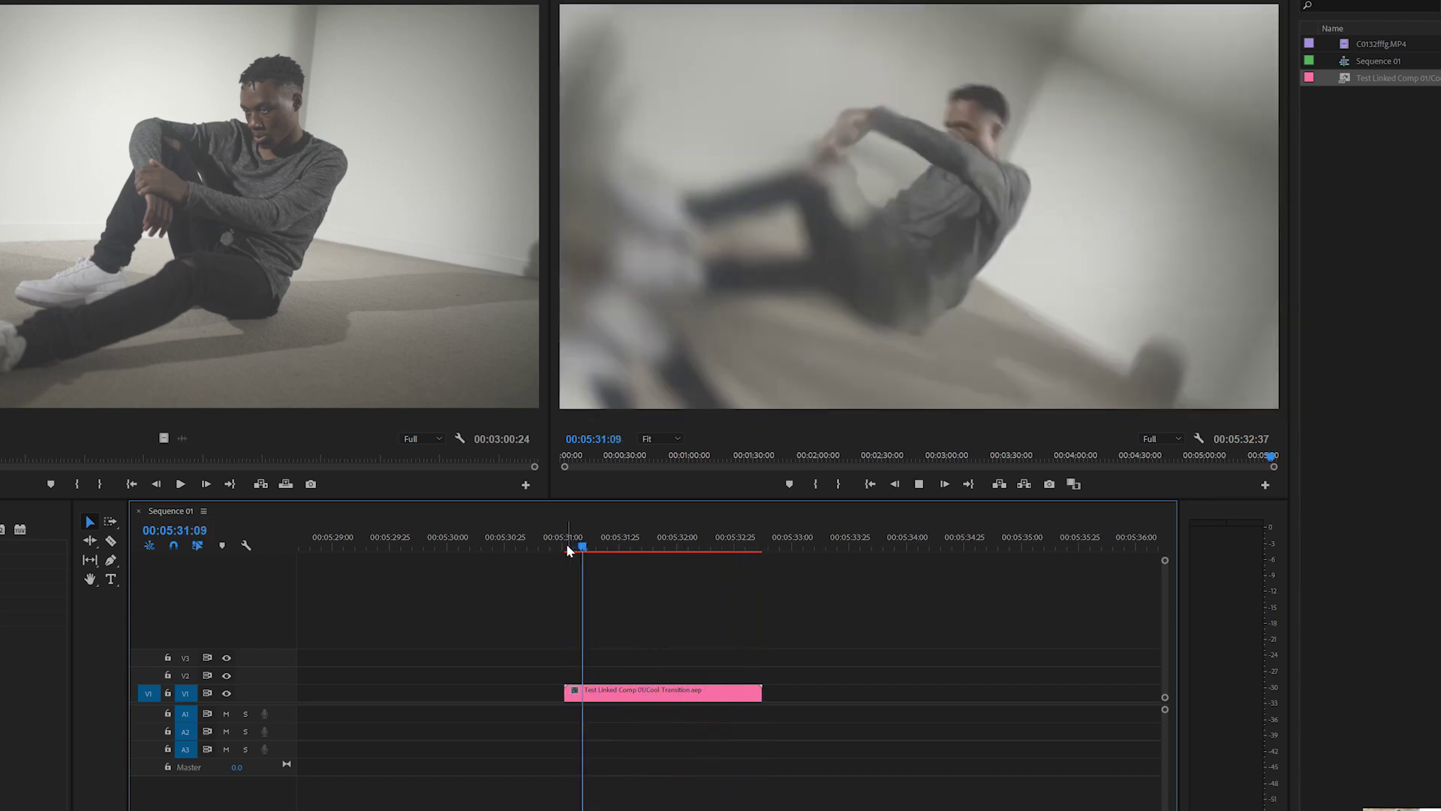